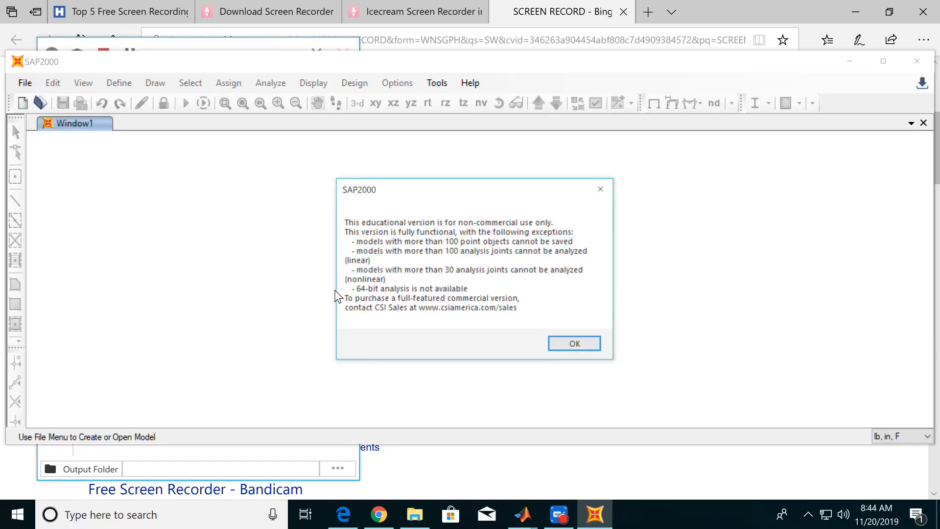
Dismiss the educational version notice, maximize the window, and start a new model from the Grid Only template in lb, in, F units.
click(590, 344)
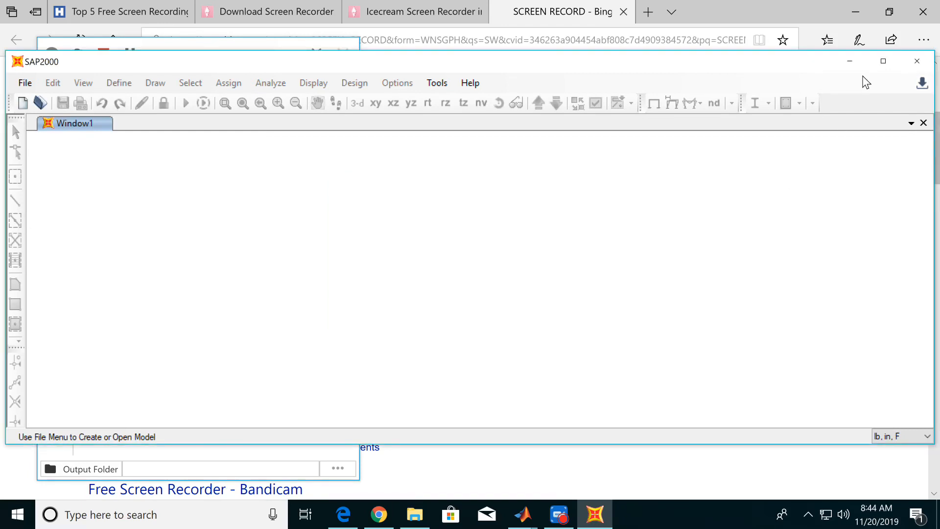
click(883, 61)
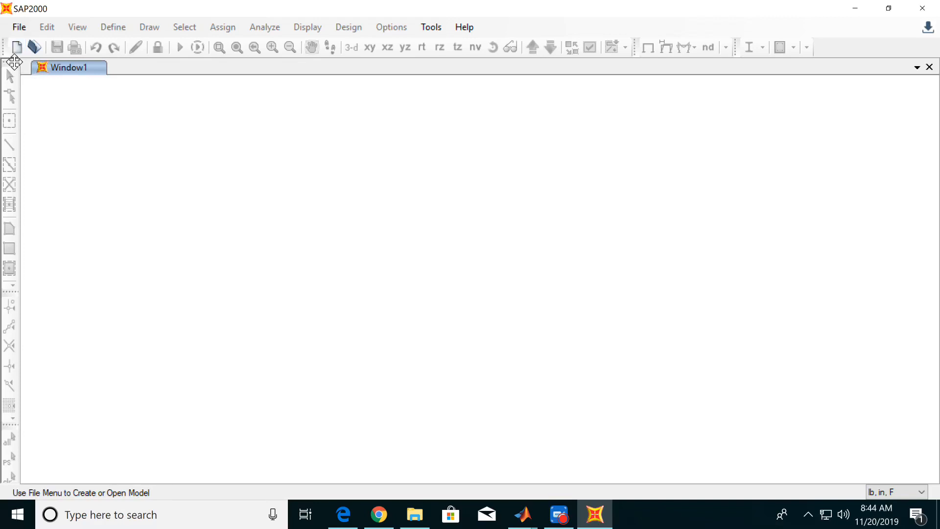
key(alt)
click(15, 55)
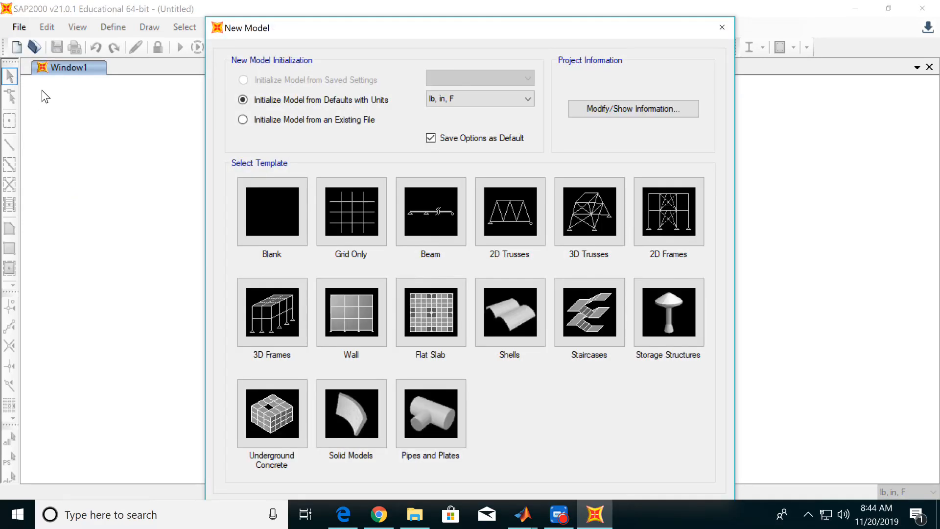
click(471, 100)
click(471, 100)
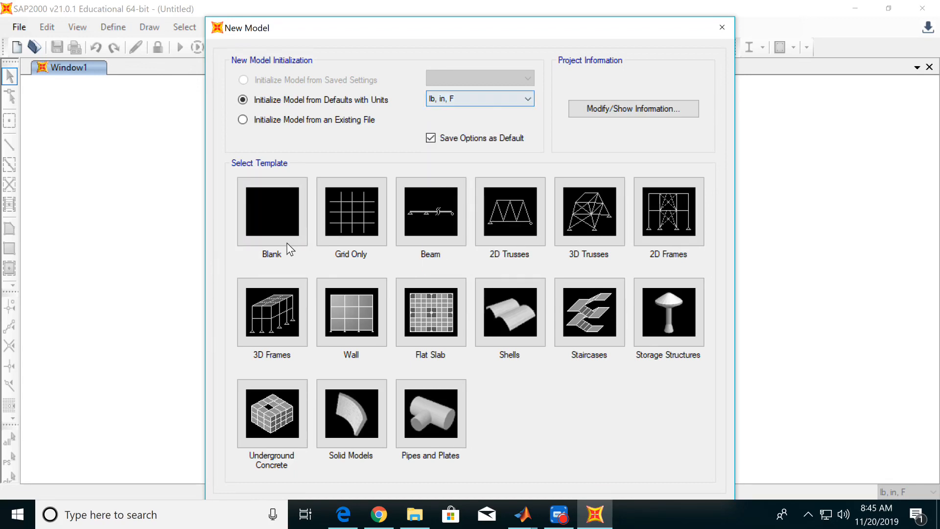
click(344, 225)
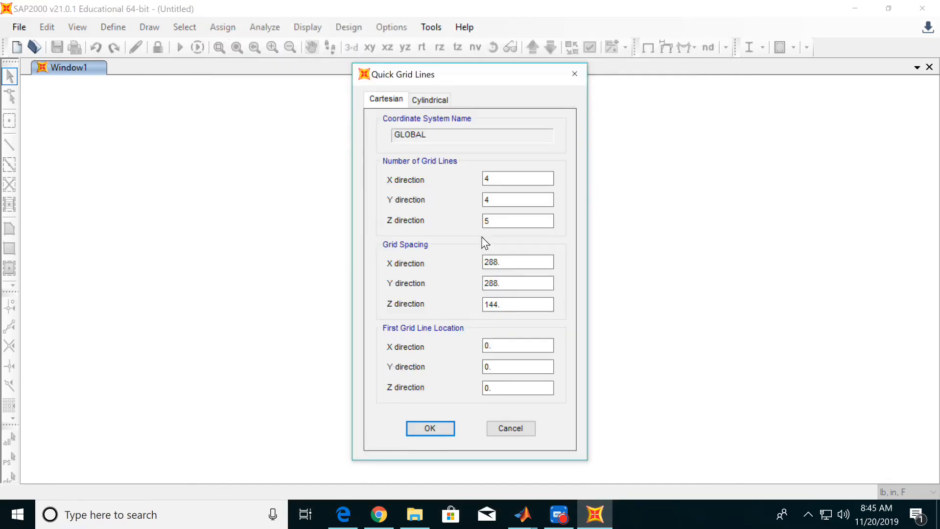
Set the number of grid lines to 1 in the Y direction and 2 in the Z direction.
click(526, 198)
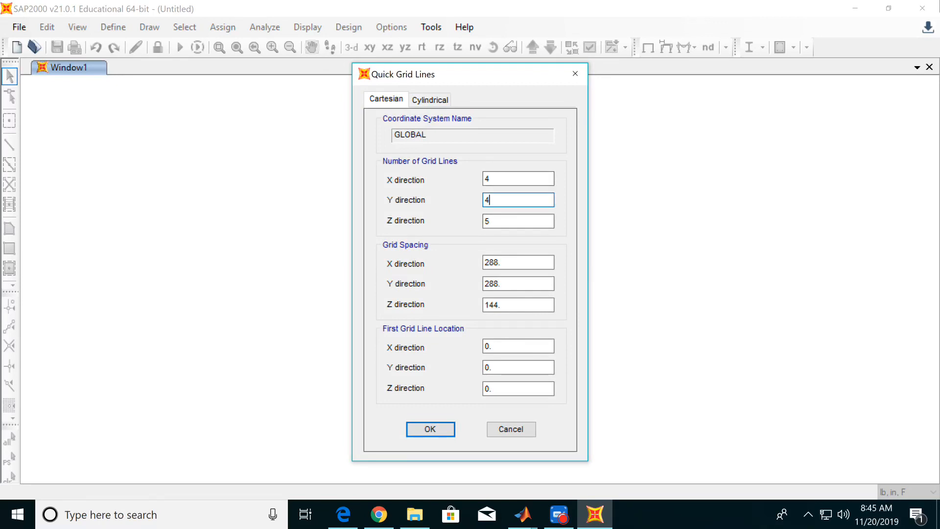
text(1)
key(Tab)
text(2)
key(Tab)
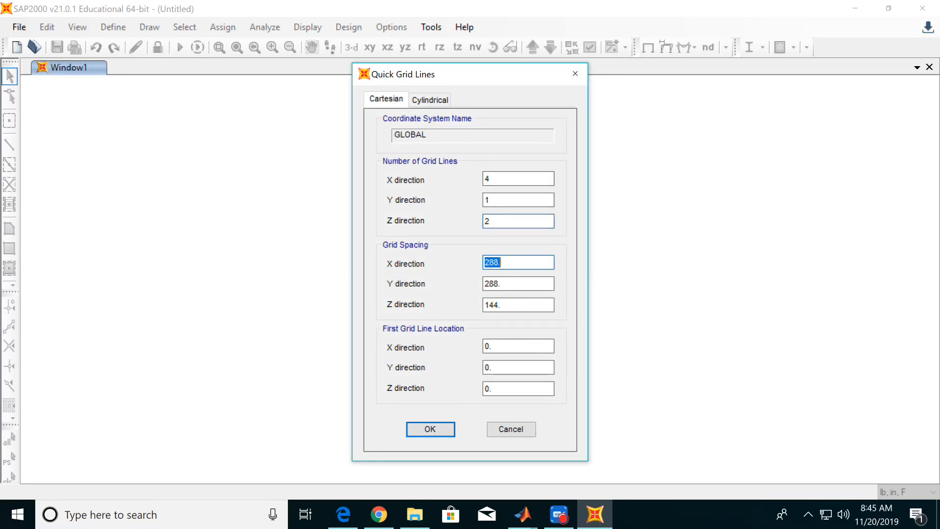
Set the grid spacing to 4 in X, 2 in Y and 10 in Z, and create the grid.
text(4)
key(Tab)
text(2)
key(Tab)
text(1)
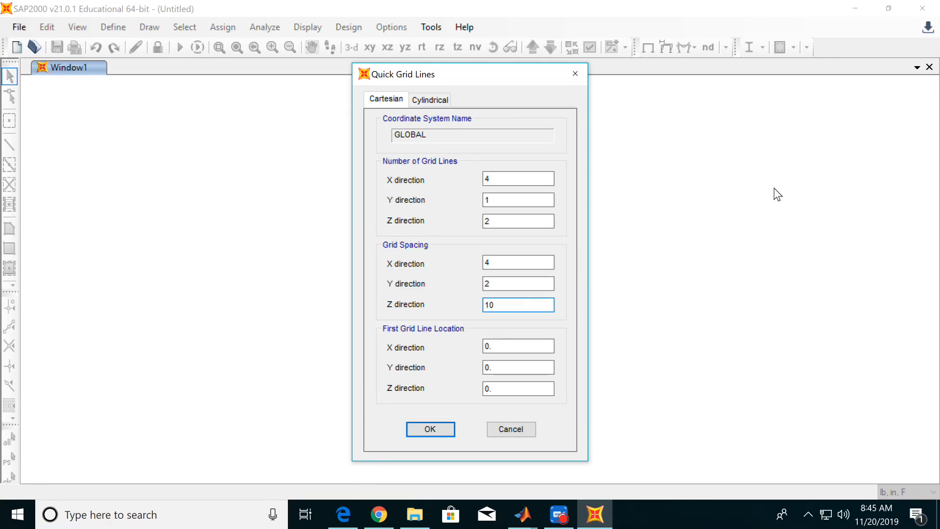
click(431, 430)
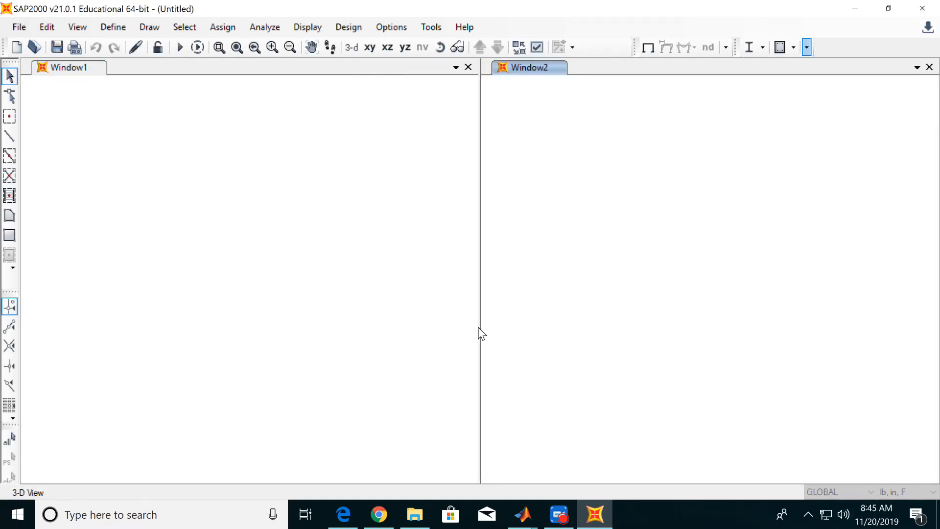
Close the second view window and show the grid in the X-Z plane at Y=0.
click(929, 67)
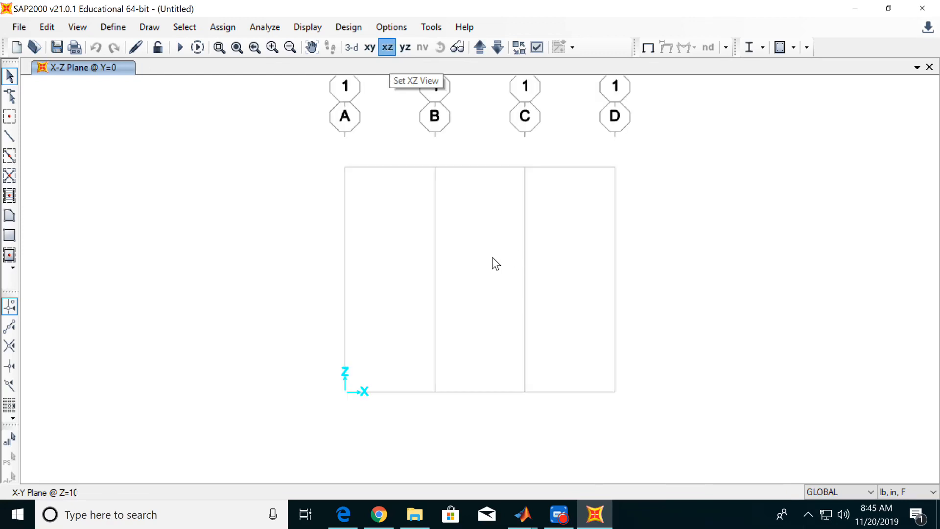
scroll(490, 265, up, 2)
scroll(444, 278, down, 2)
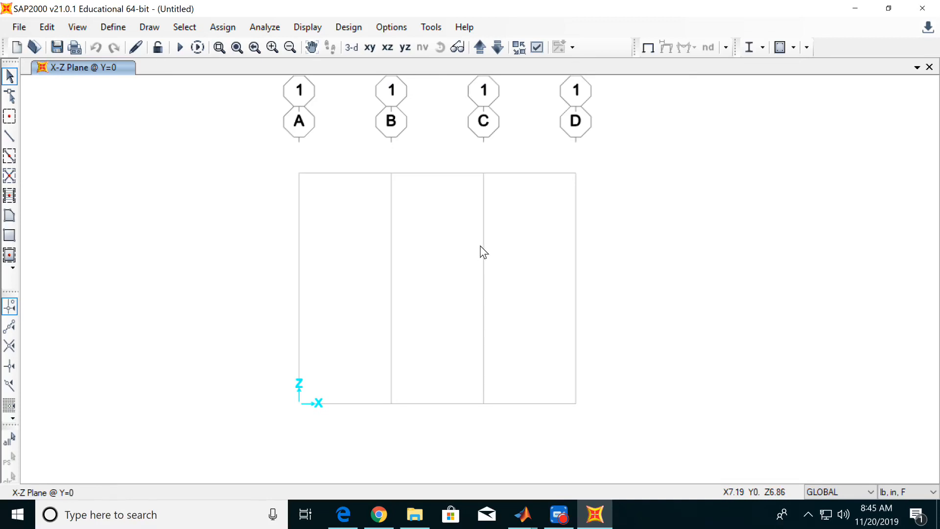
middle_drag(482, 224, 471, 246)
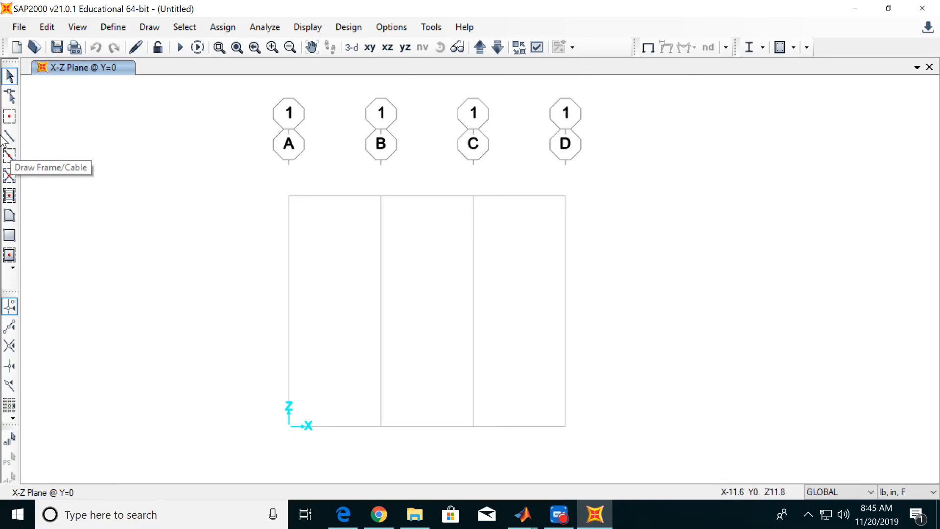
Draw a straight FSEC1 frame member along grid line B from Z=10 down to Z=0.
click(12, 138)
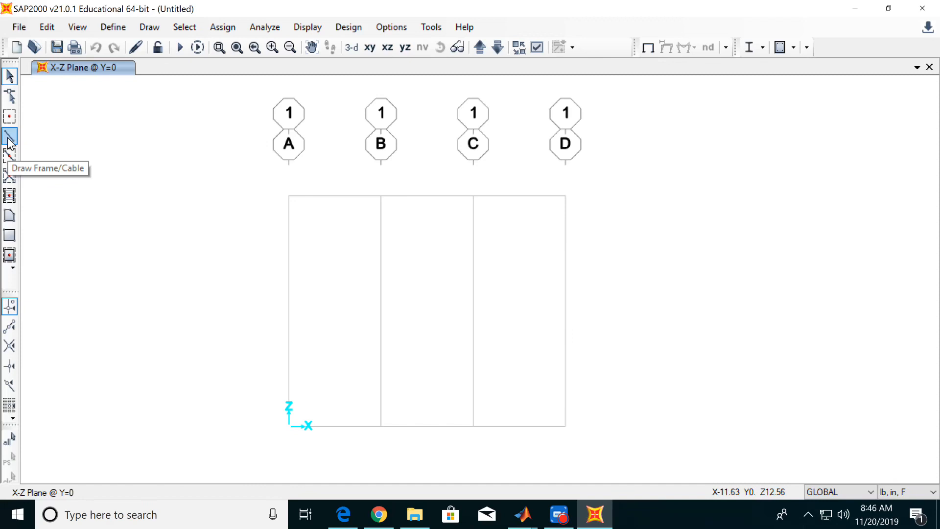
click(9, 140)
mouse_move(410, 209)
mouse_down()
mouse_move(201, 204)
mouse_move(126, 162)
mouse_up()
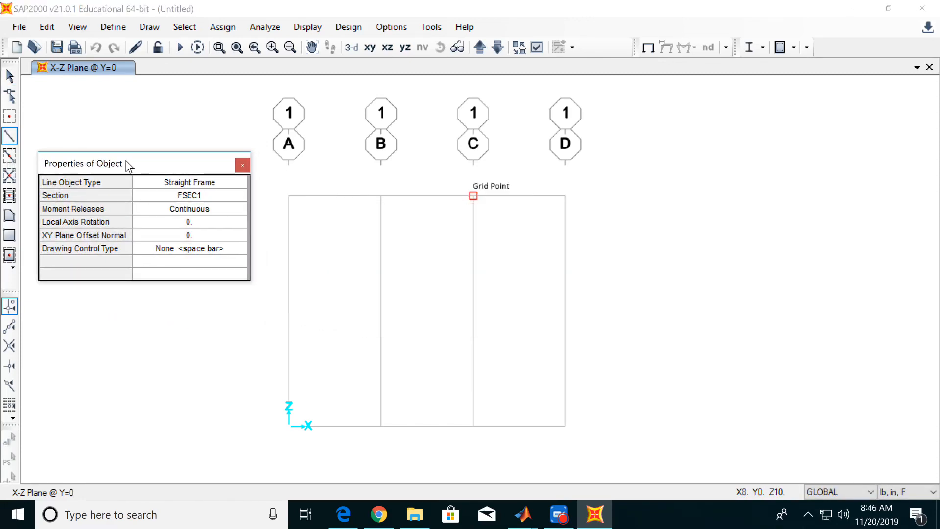
click(381, 196)
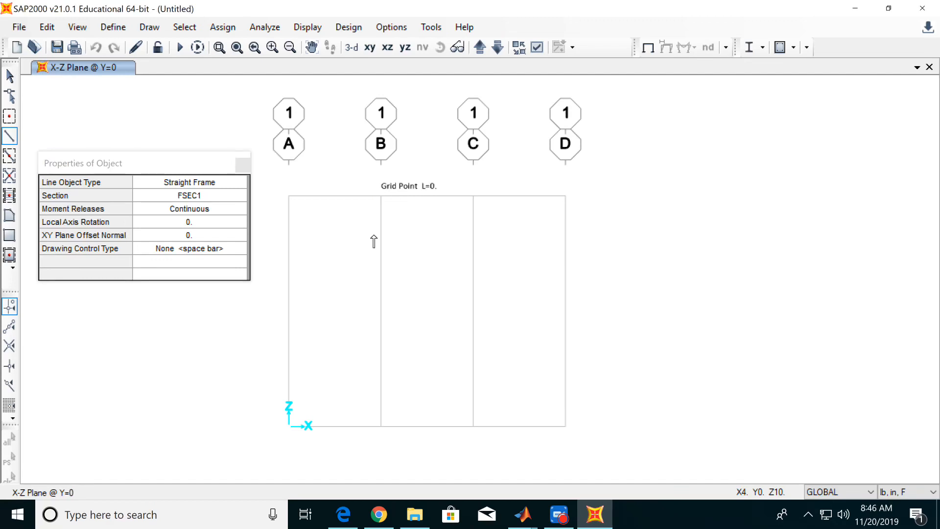
click(381, 426)
key(Escape)
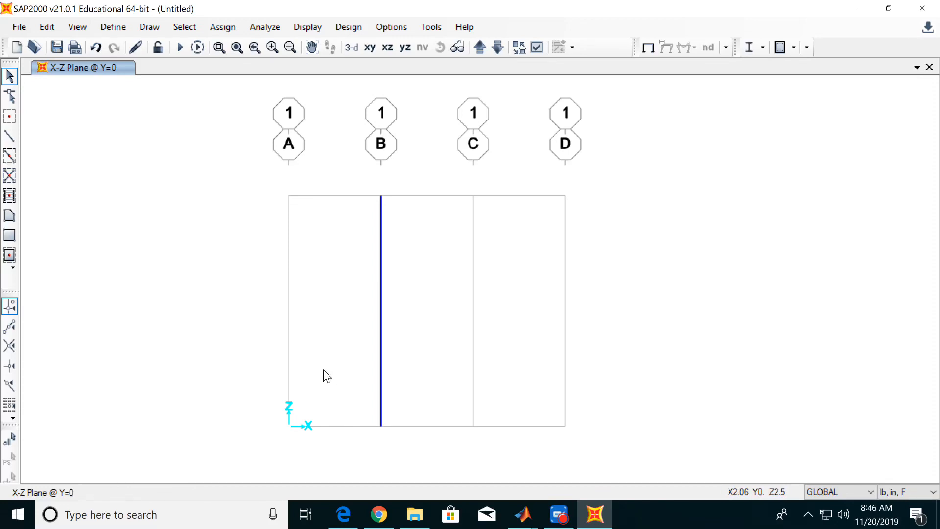
Assign a fixed restraint, with all translations and rotations restrained, to the member's base joint.
drag(330, 367, 455, 467)
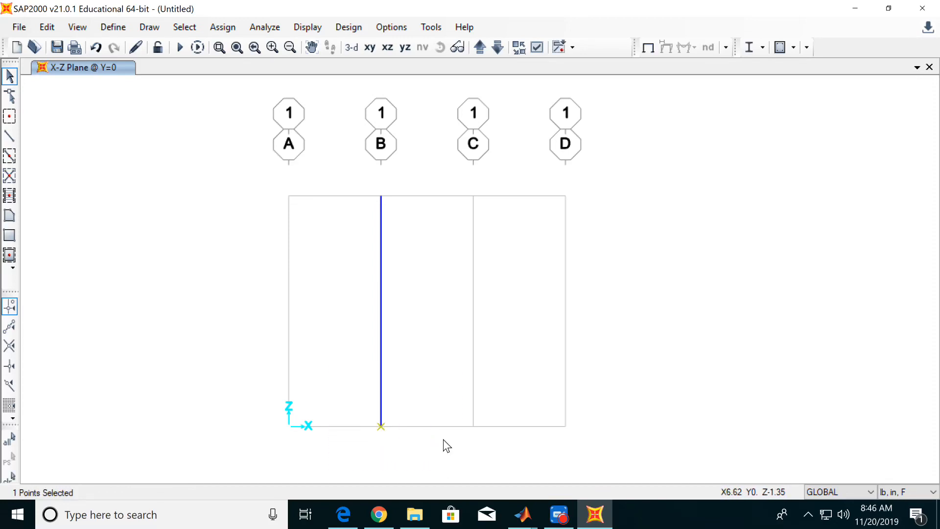
click(221, 27)
mouse_move(247, 47)
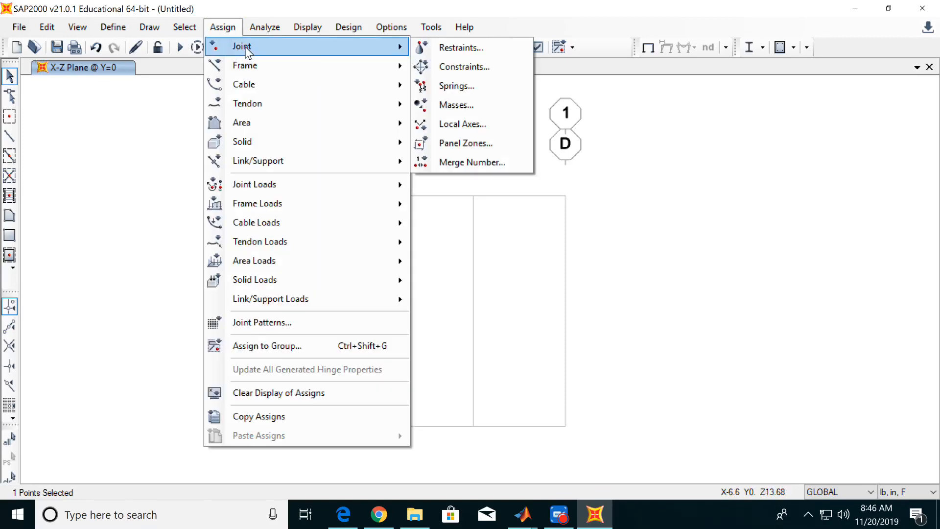
click(443, 49)
drag(451, 157, 602, 153)
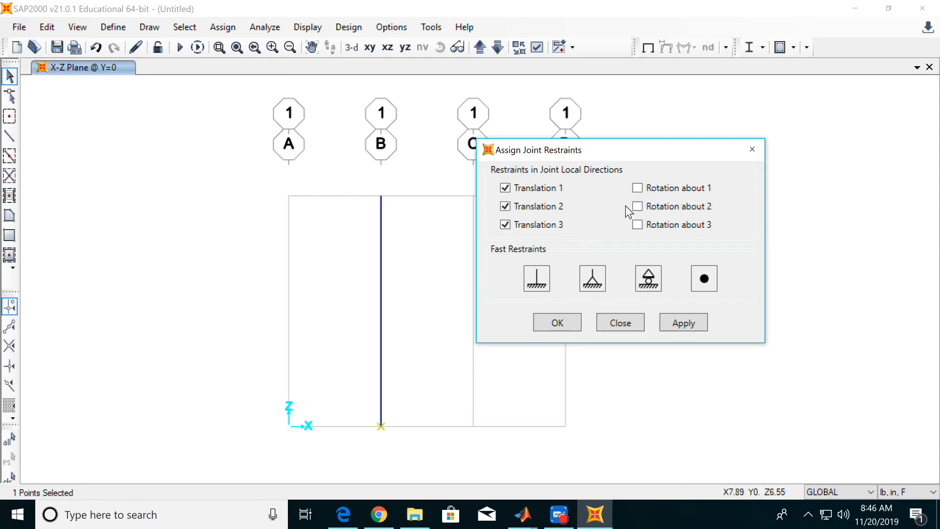
click(534, 280)
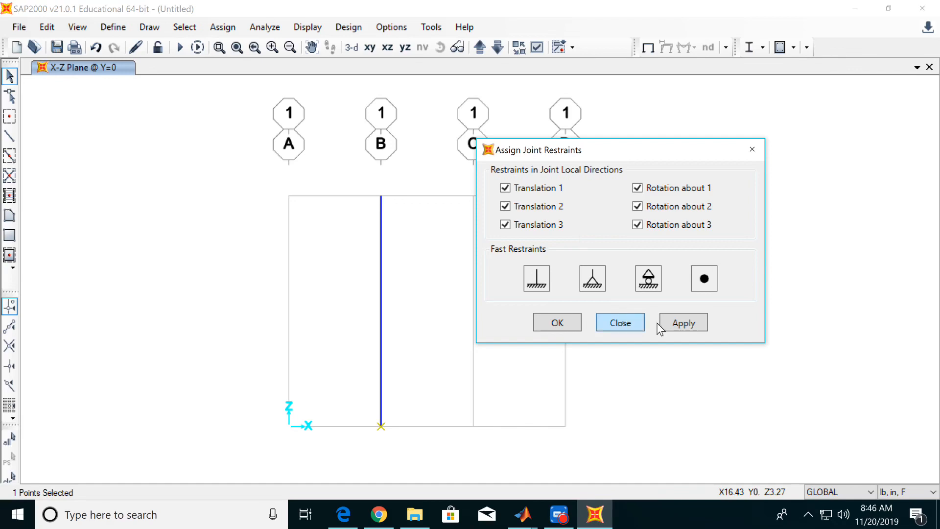
click(696, 325)
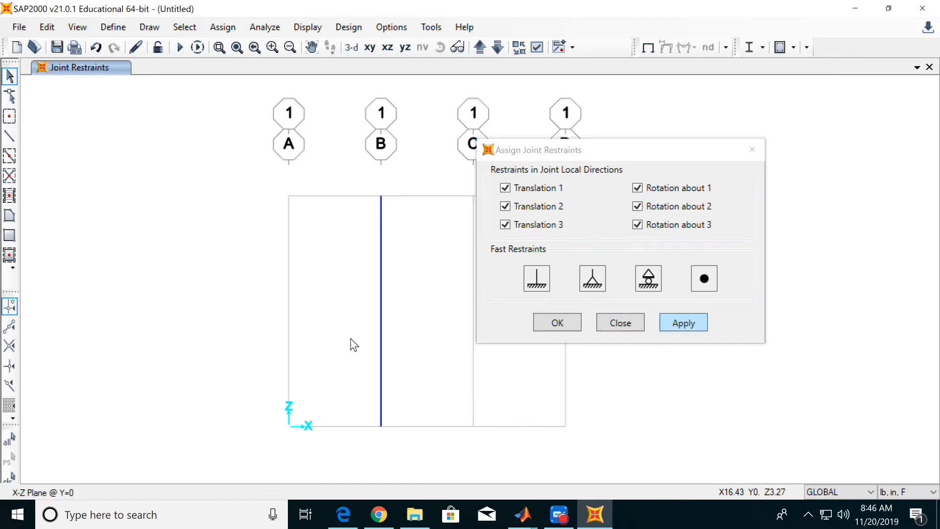
click(752, 149)
Set the analysis degrees of freedom to Space Frame.
middle_drag(461, 273, 493, 260)
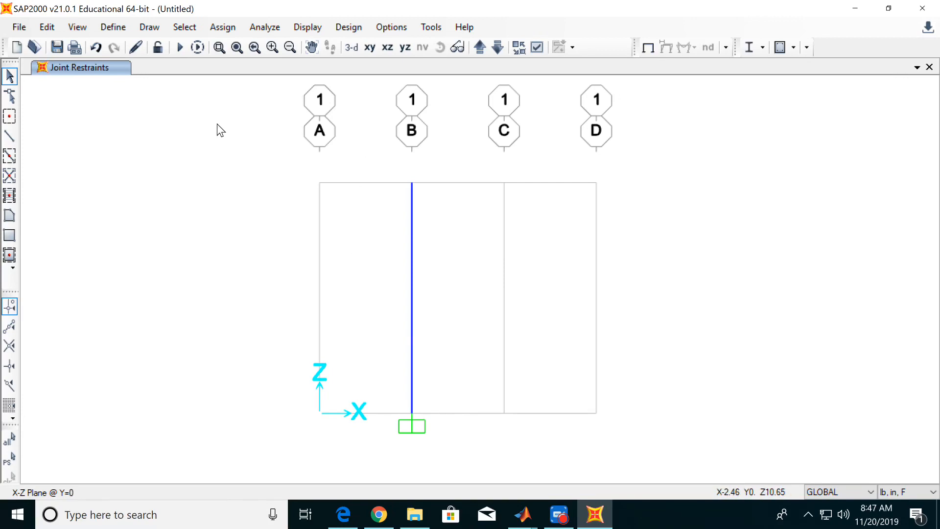
click(272, 27)
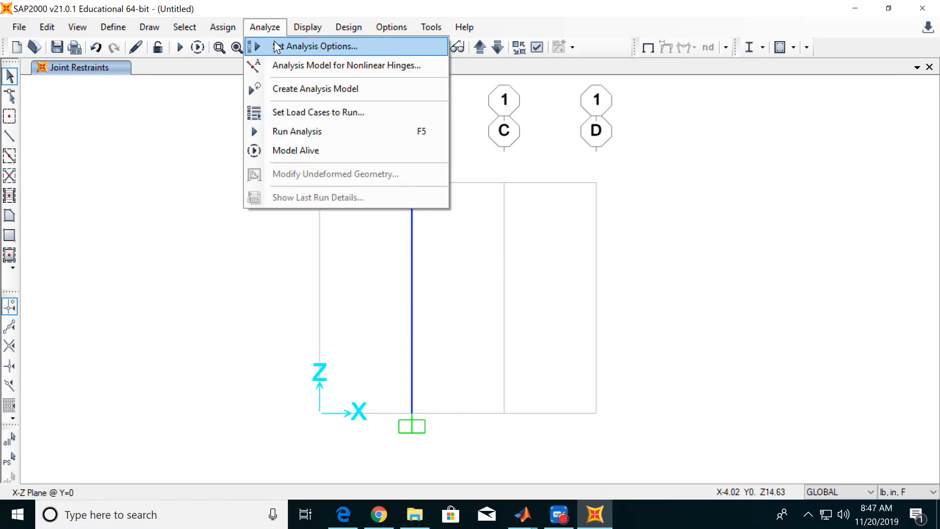
click(275, 44)
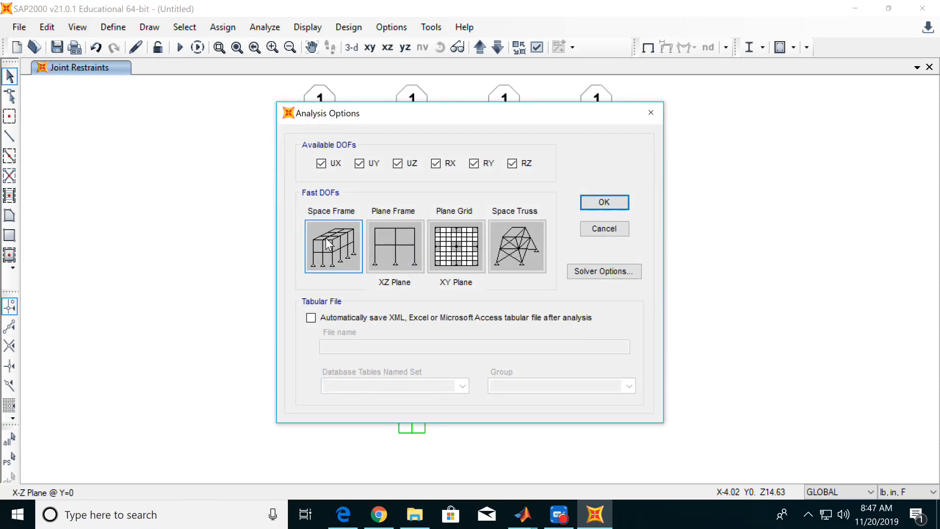
click(341, 265)
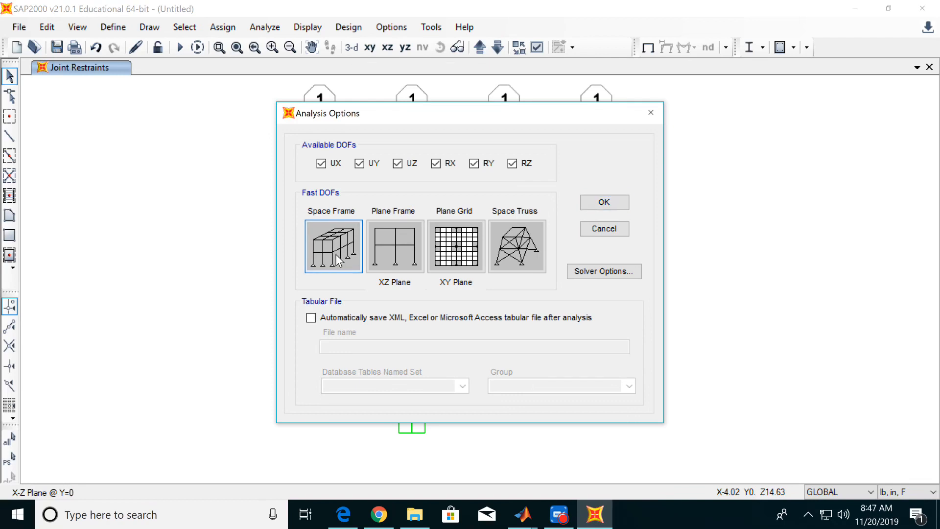
click(607, 208)
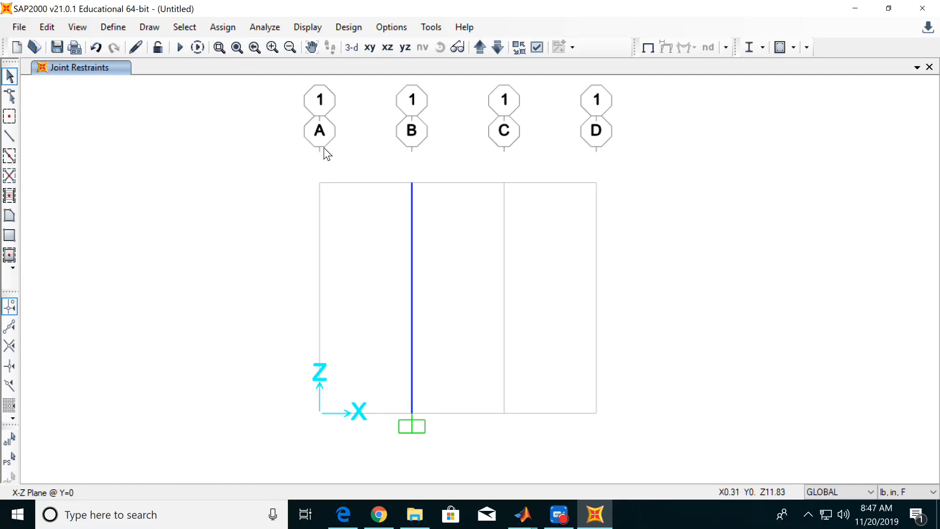
Add a new rectangular steel frame section property and name it DYNAMICS.
click(110, 33)
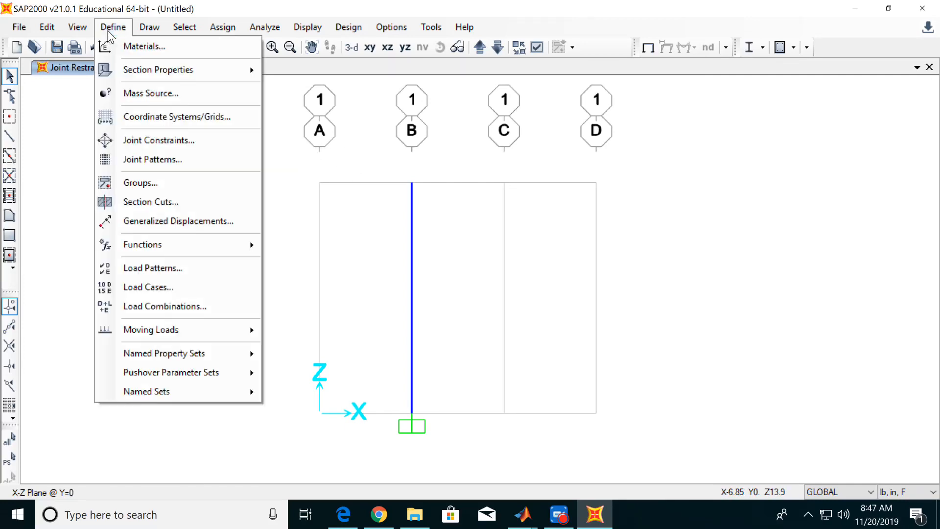
mouse_move(179, 72)
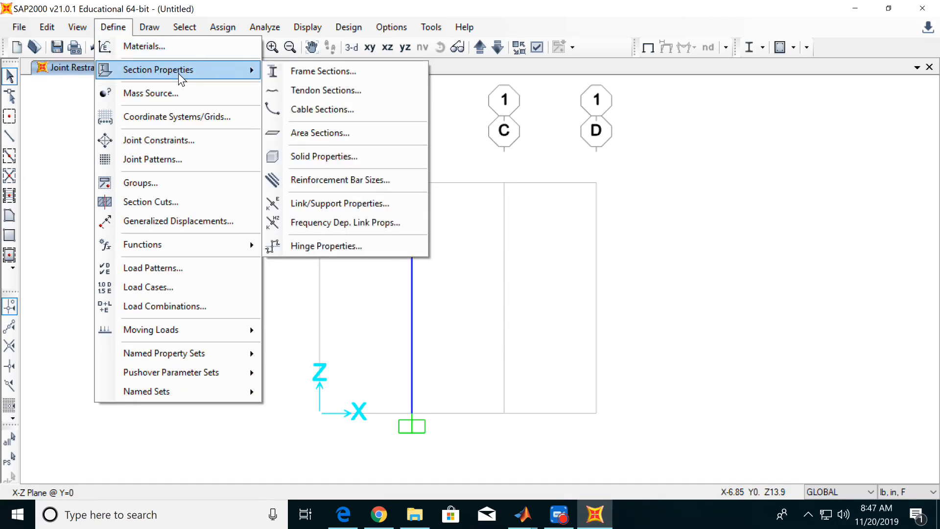
click(304, 73)
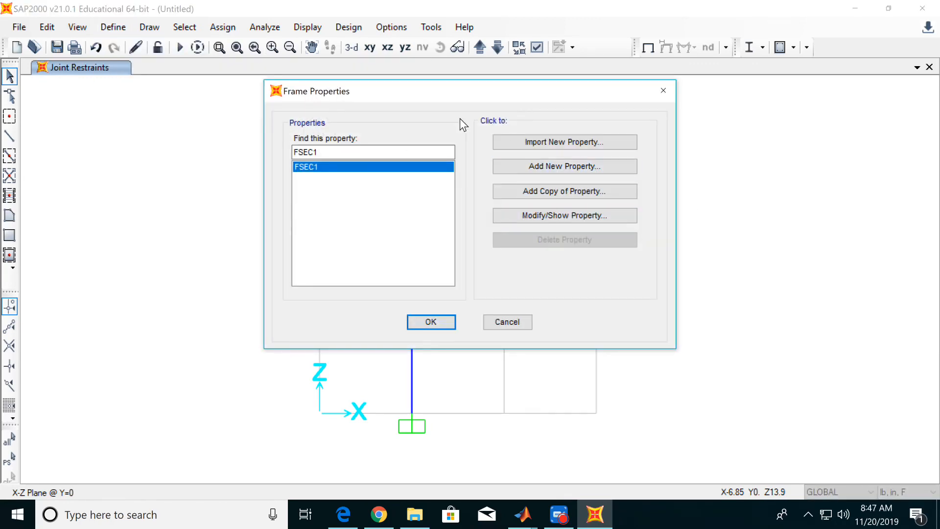
drag(427, 88, 416, 104)
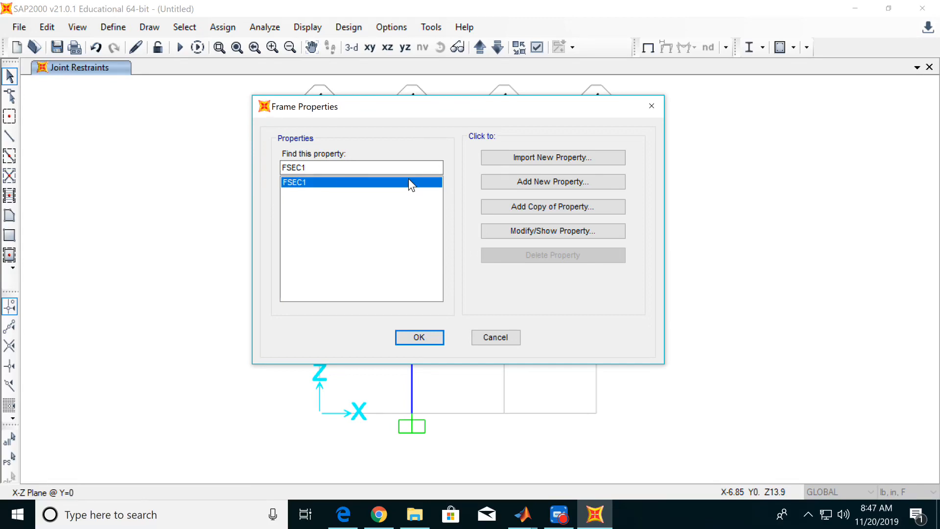
click(502, 181)
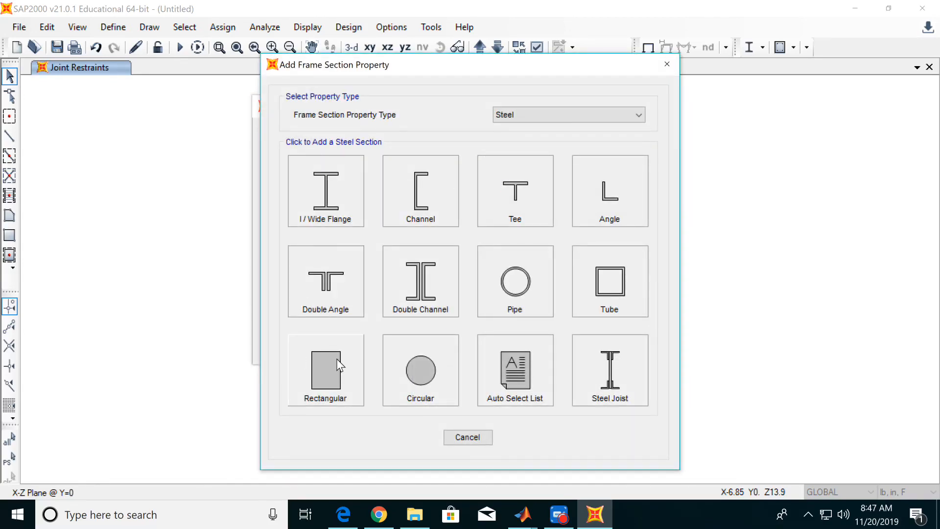
click(330, 373)
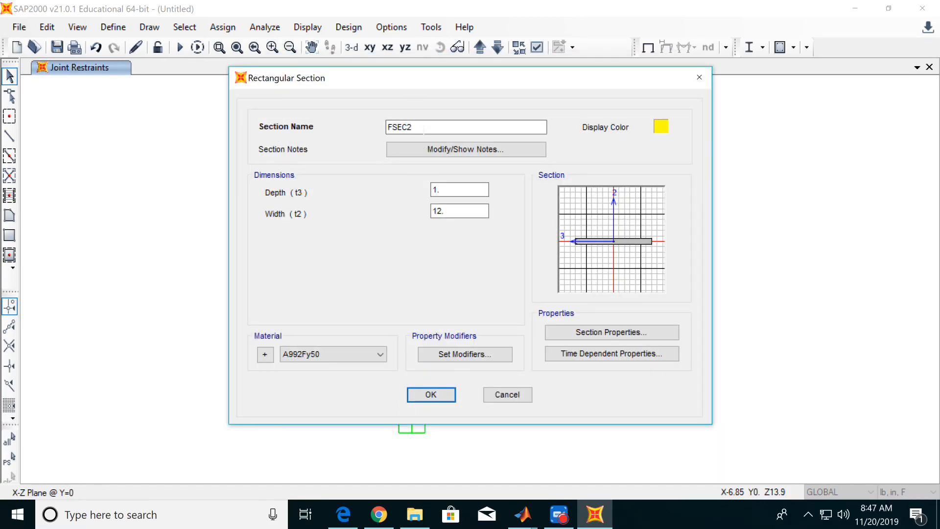
double_click(401, 127)
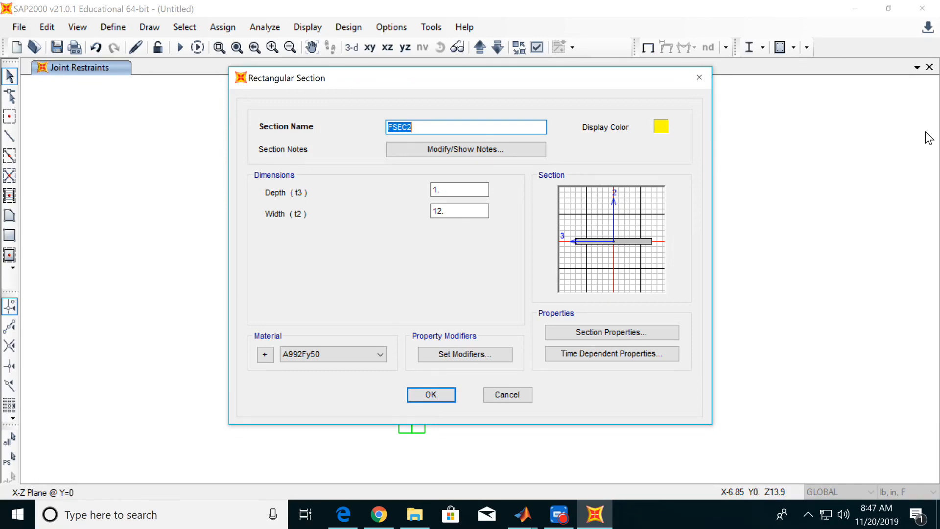
text(DYNAMICS)
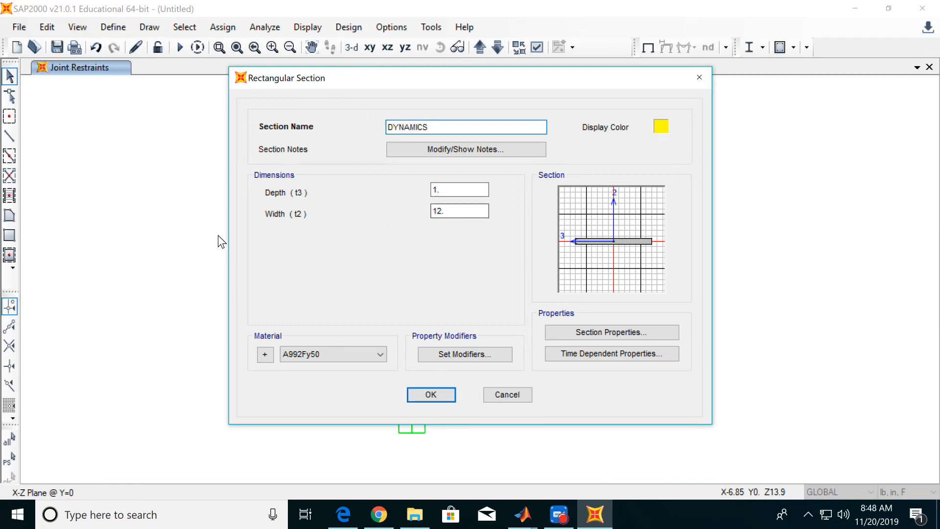
Set the DYNAMICS section's depth to 0.1 in and its width to 1.5 in.
click(450, 191)
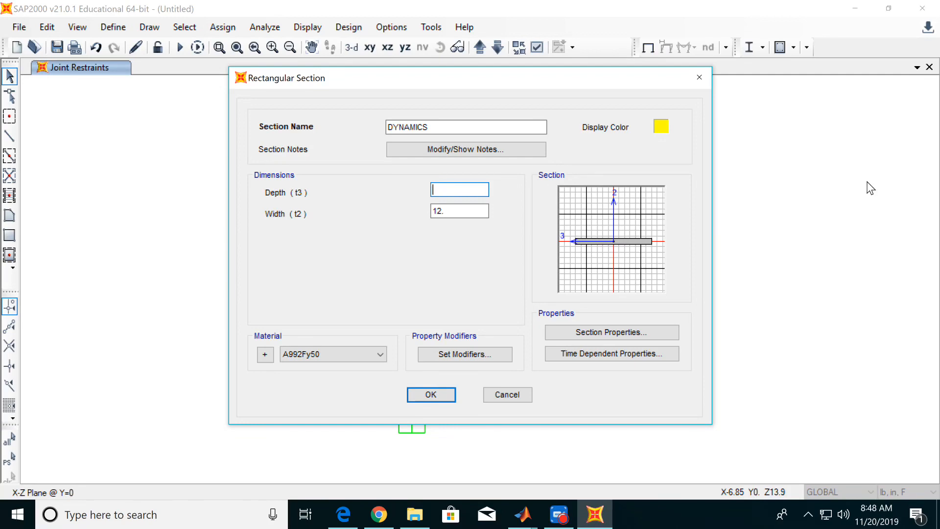
text(0.1)
key(Tab)
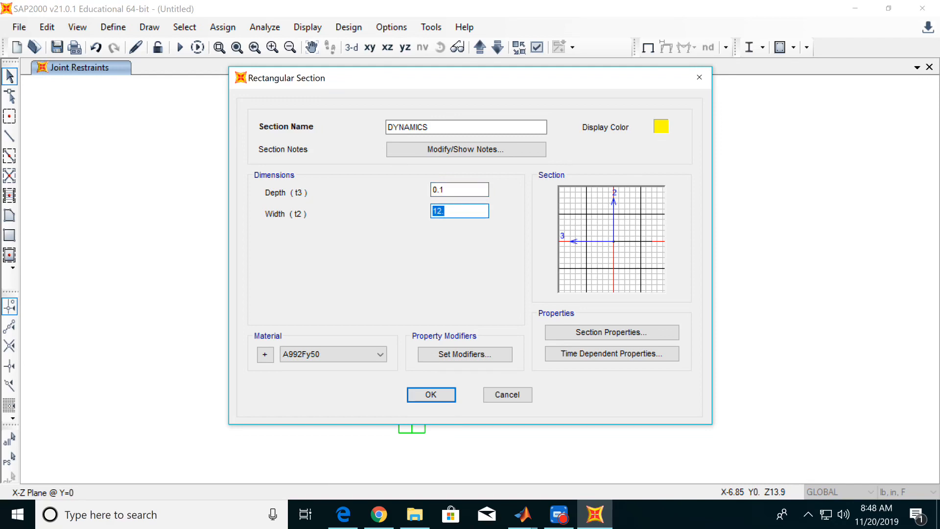
text(1.5)
click(475, 190)
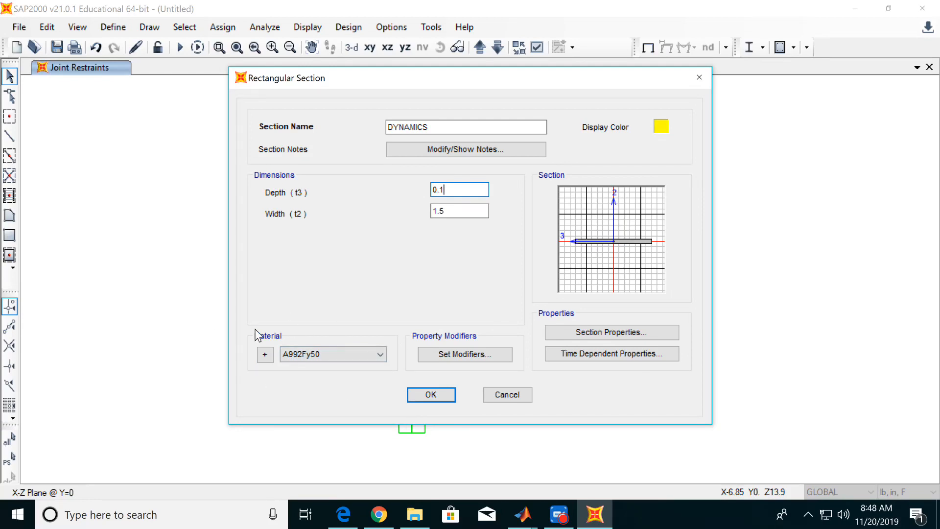
Add a new United States material of type Other from the section definition and name it ACRYLIC.
click(265, 354)
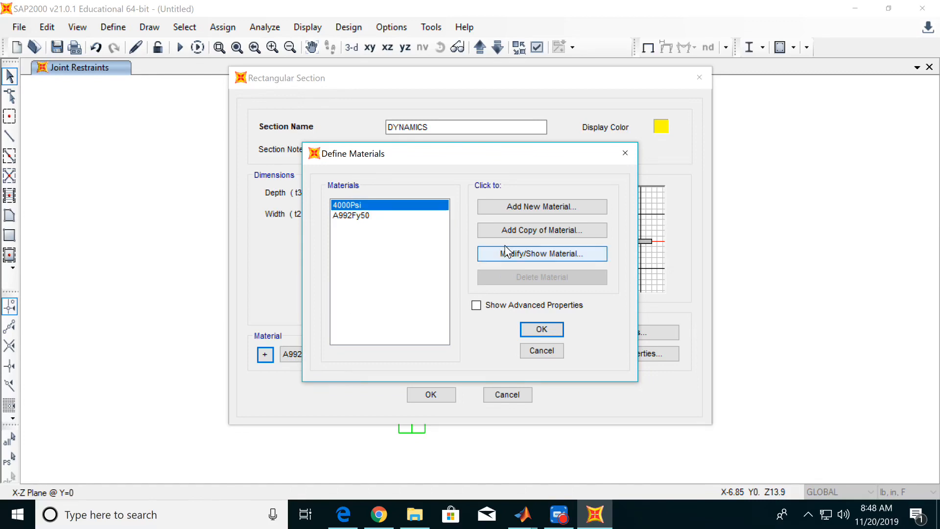
click(522, 206)
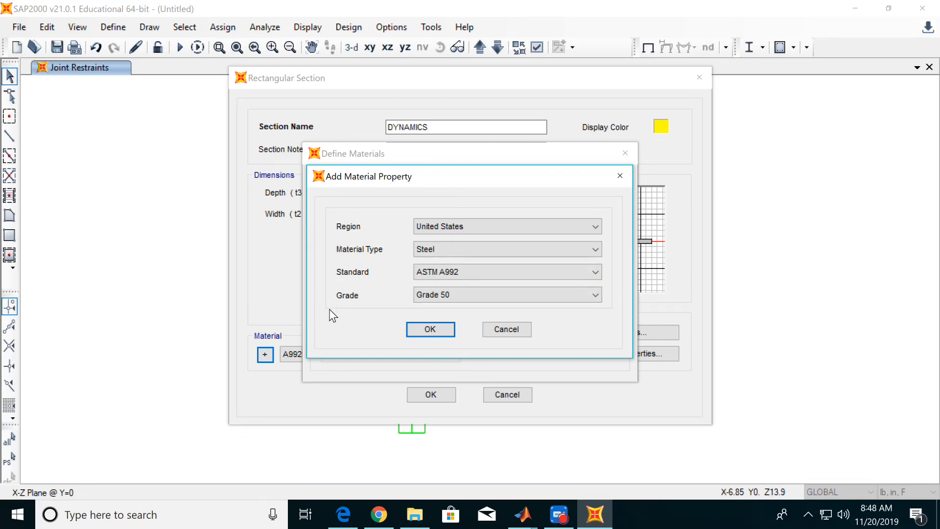
click(457, 249)
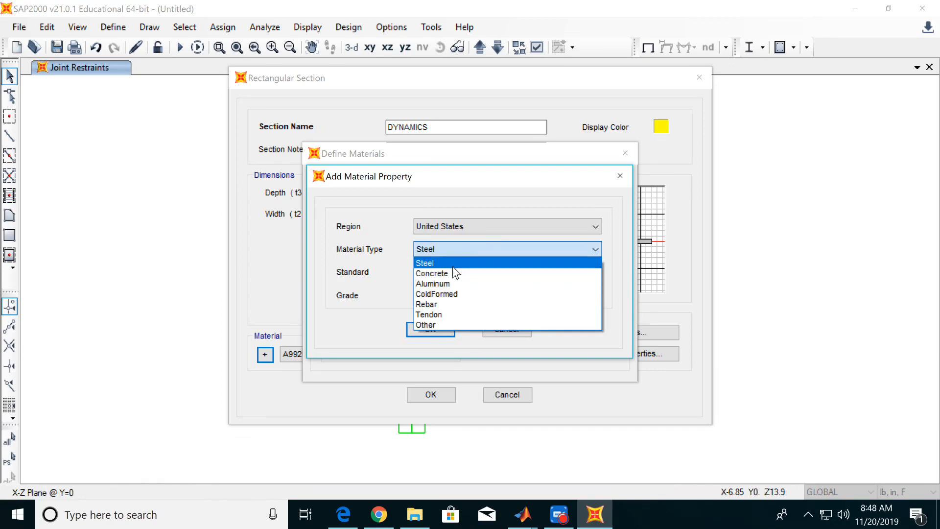
click(433, 325)
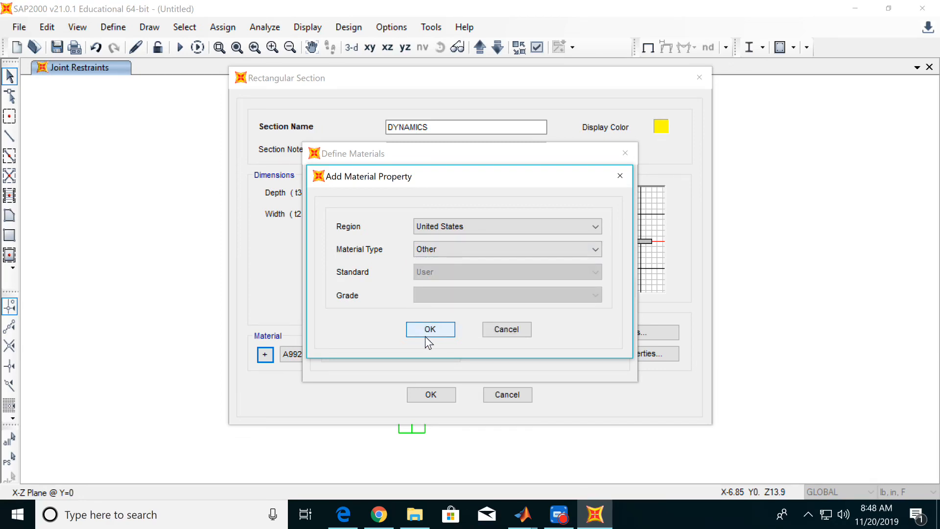
click(433, 335)
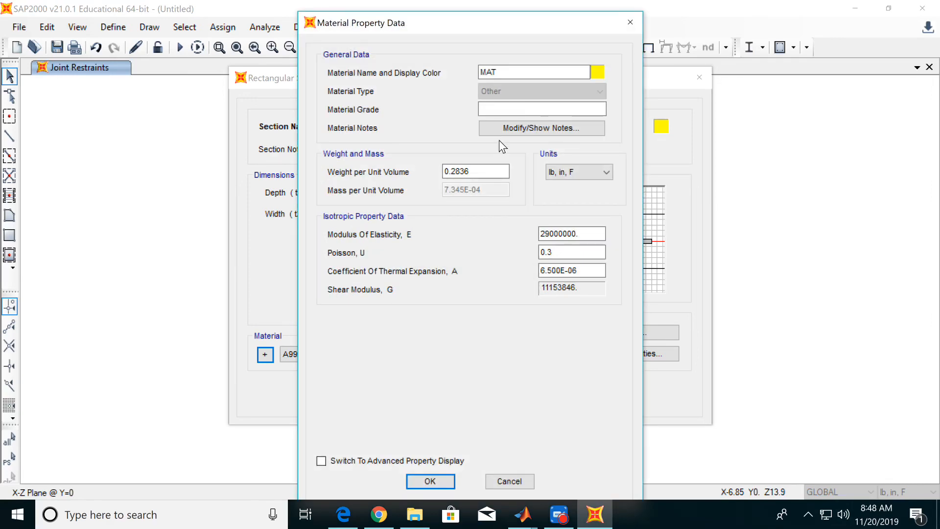
double_click(544, 72)
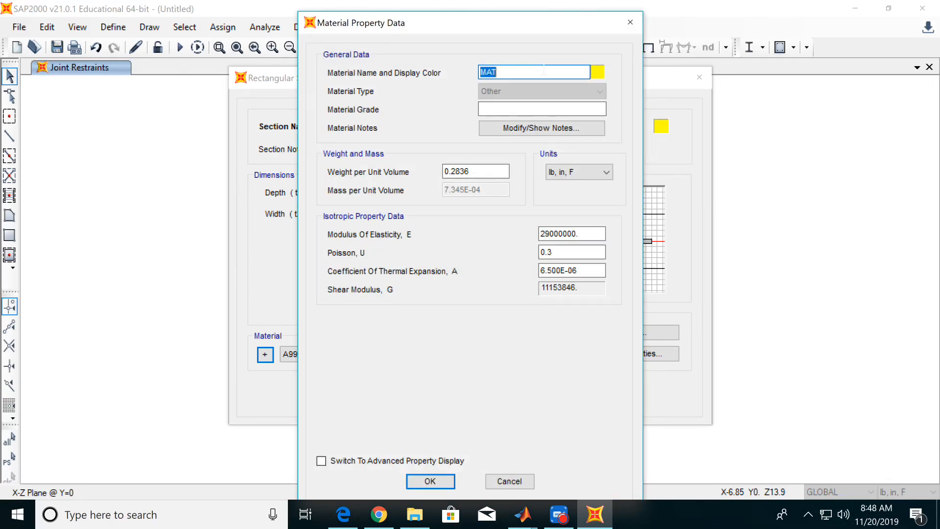
text(ACRYLIC)
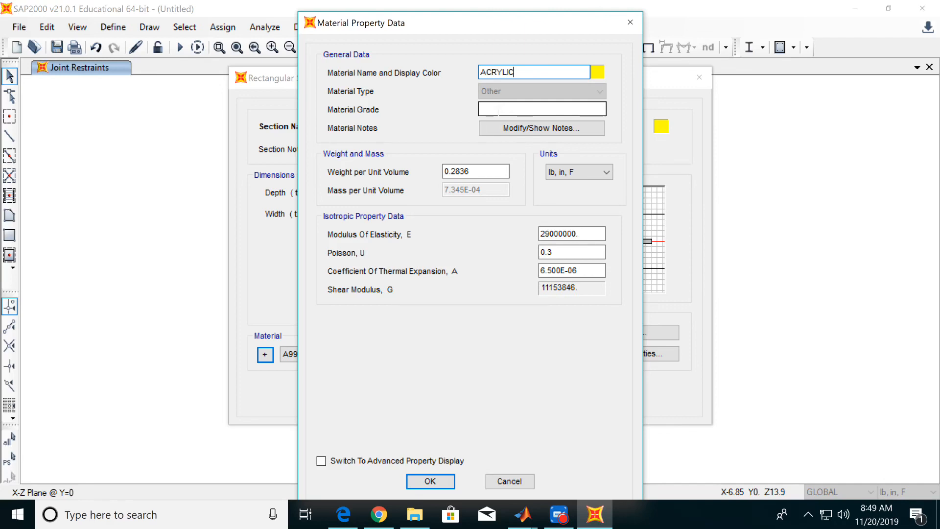
Give the ACRYLIC material a weight per unit volume of 0 and a modulus of elasticity of 320000, and accept the material definitions.
double_click(487, 172)
text(0)
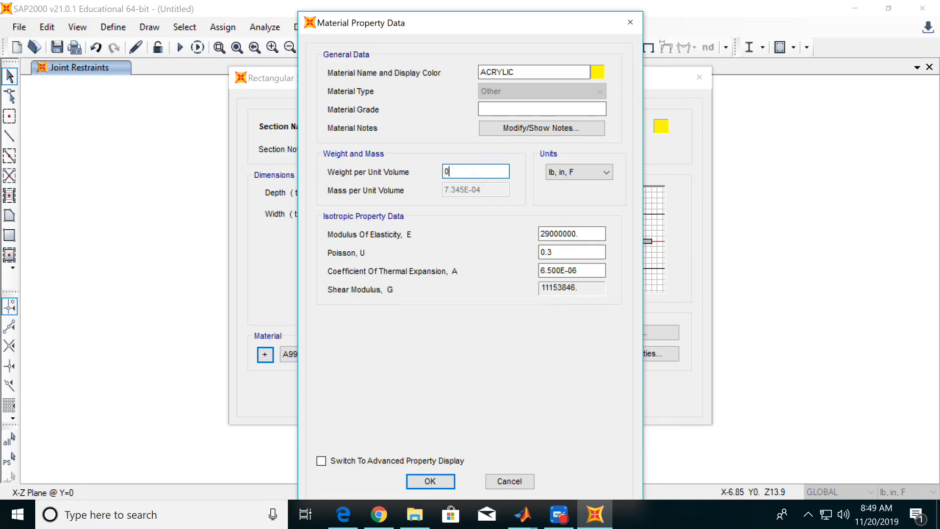
double_click(563, 233)
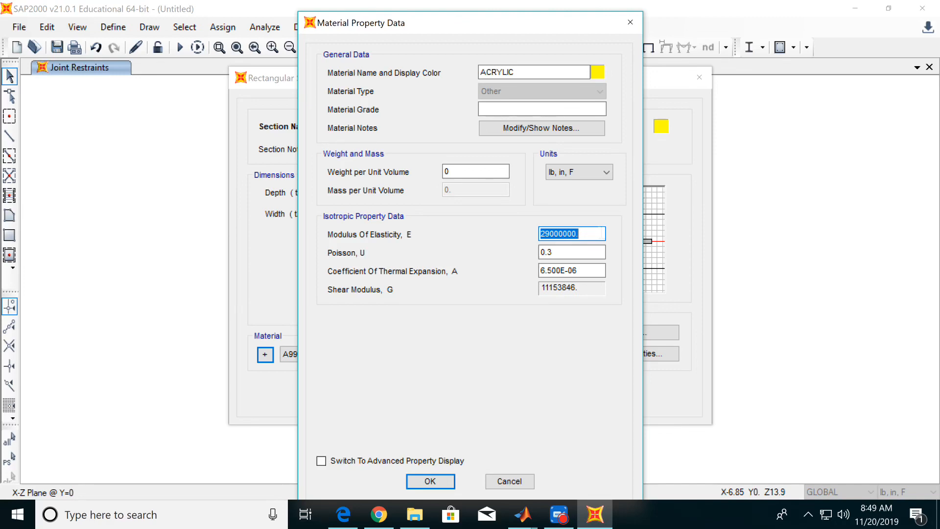
text(320000)
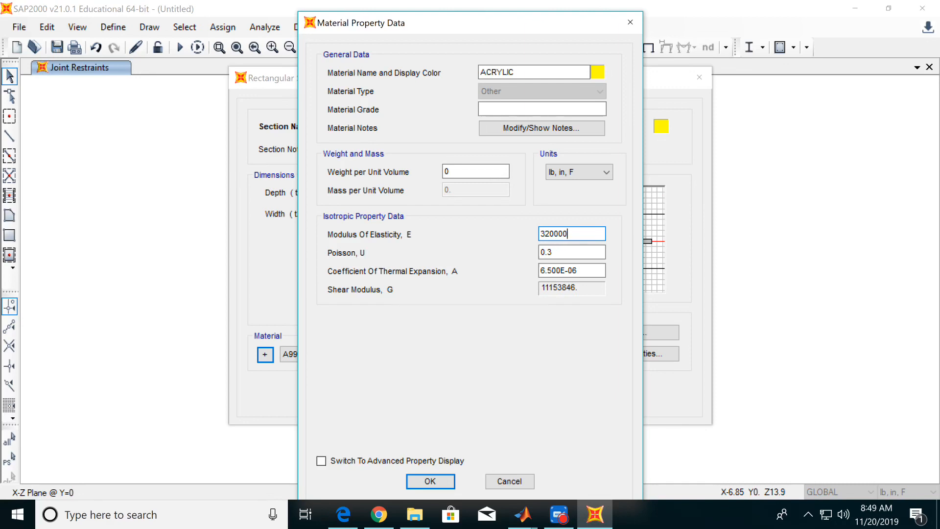
click(441, 484)
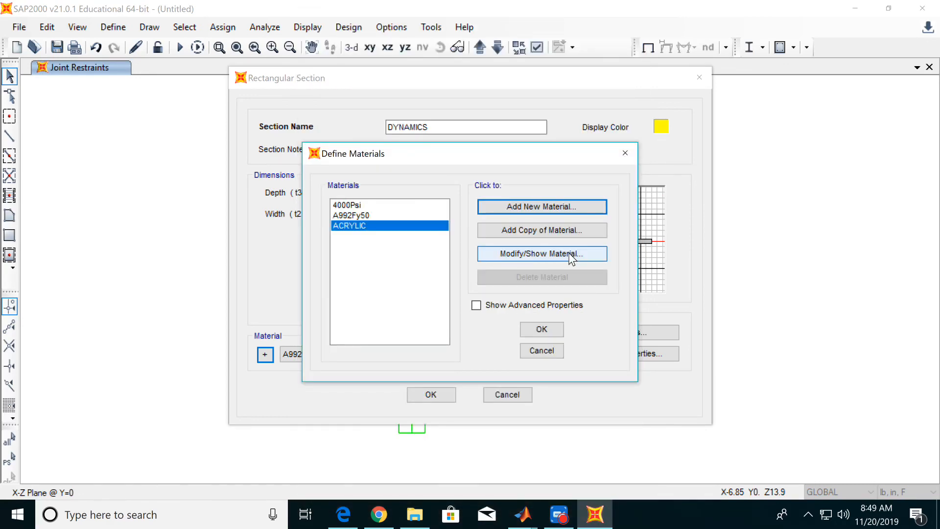
click(535, 333)
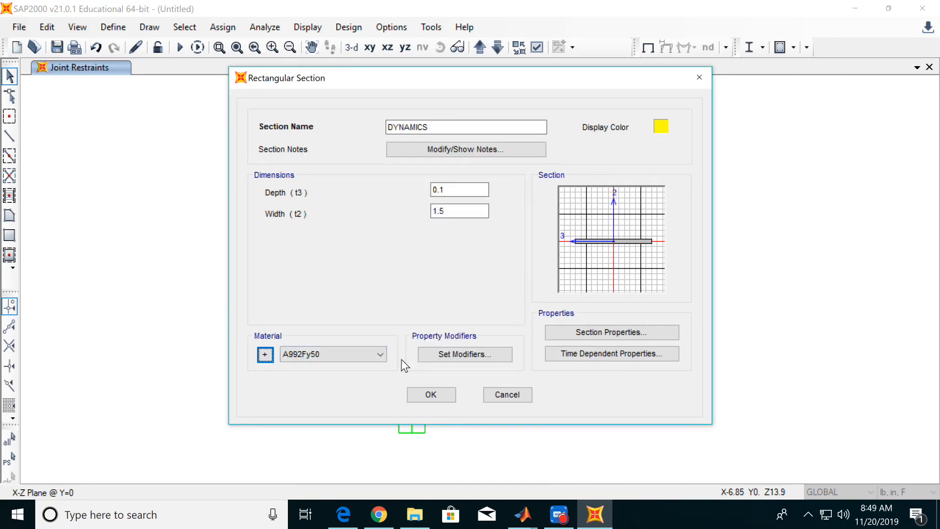
Set the DYNAMICS section's material to ACRYLIC and accept the frame section definitions.
click(372, 365)
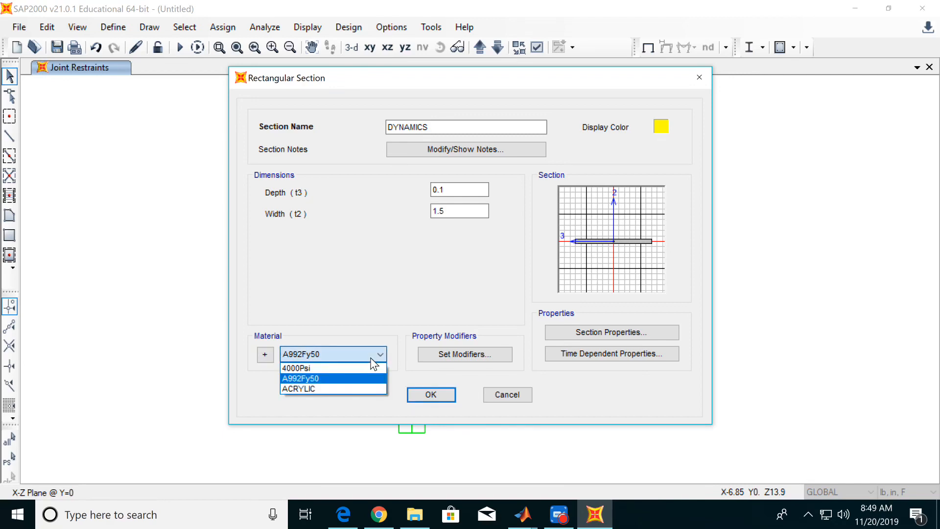
click(342, 391)
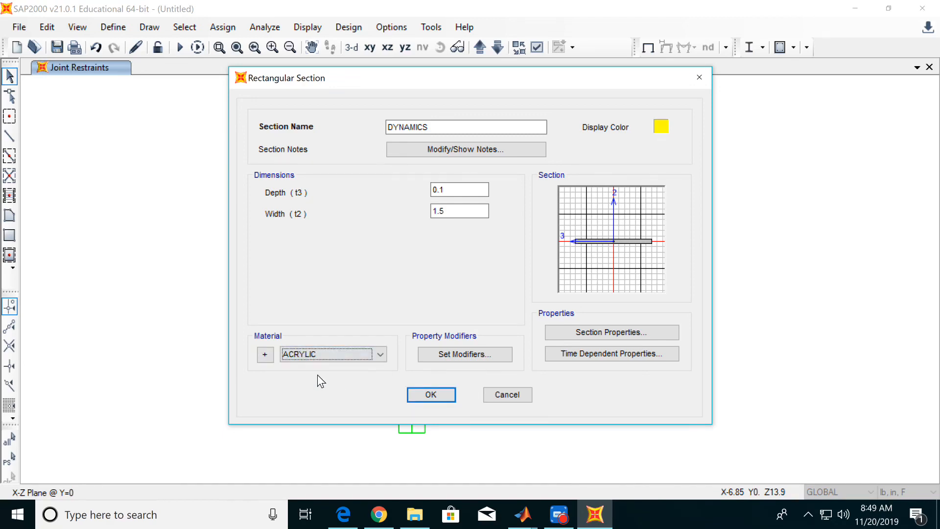
click(430, 395)
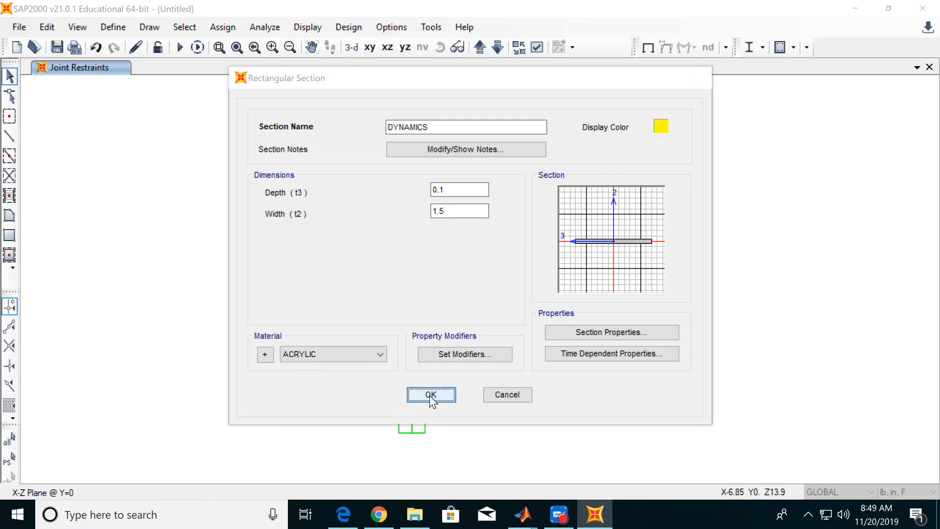
click(421, 338)
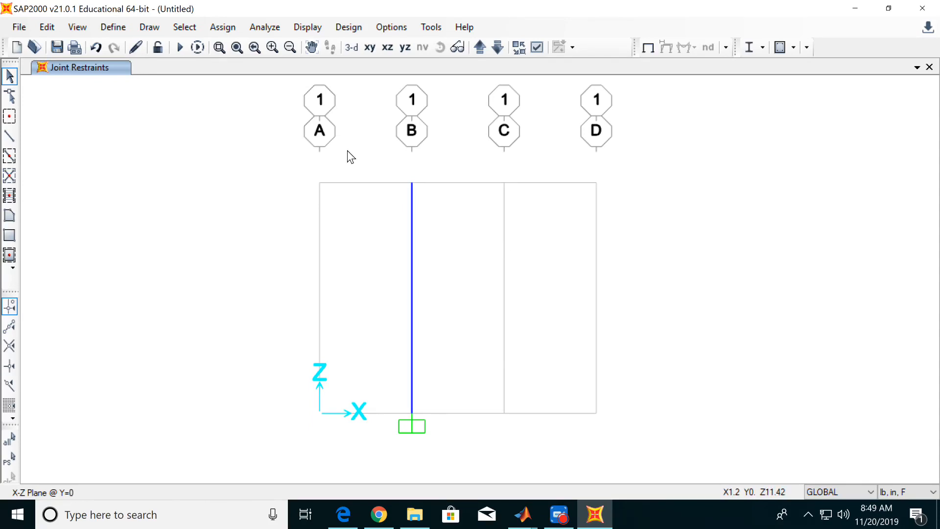
Assign the DYNAMICS frame section to the vertical member on grid line B.
drag(347, 151, 495, 470)
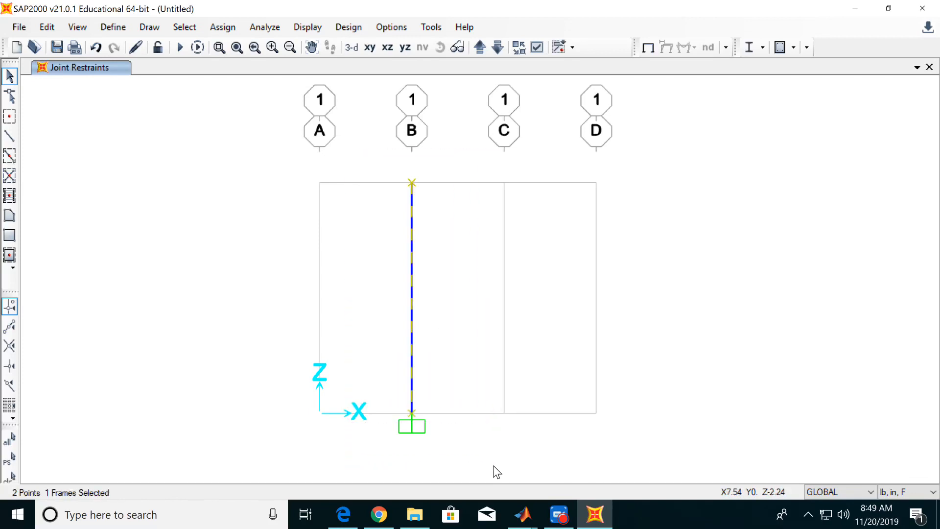
click(224, 28)
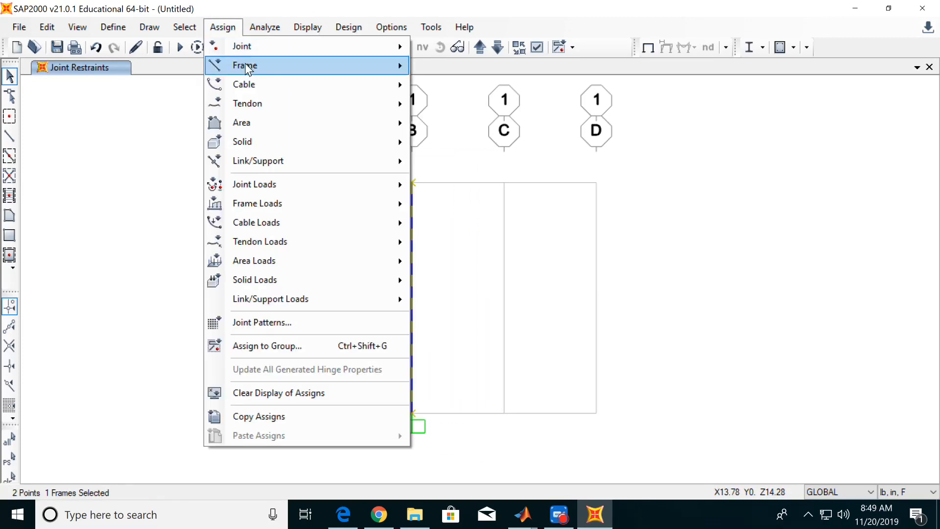
mouse_move(242, 62)
click(456, 69)
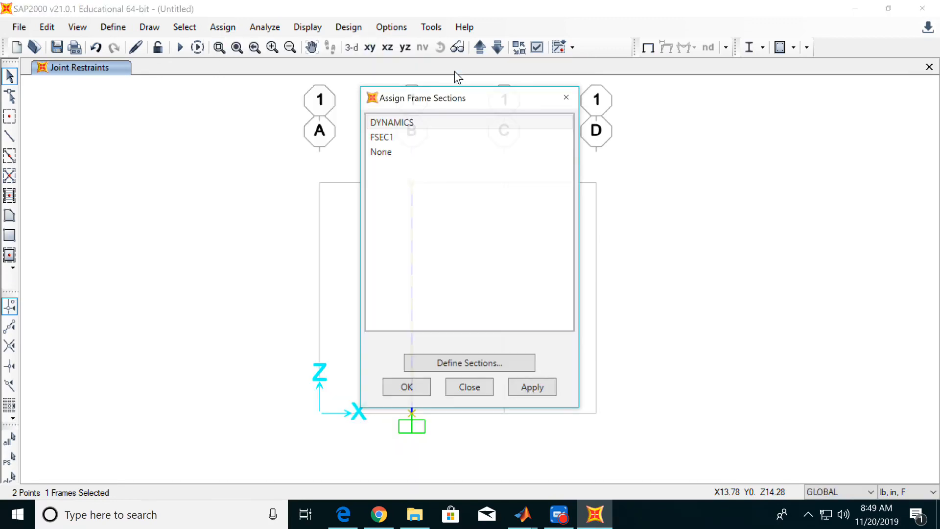
click(415, 123)
drag(472, 98, 672, 98)
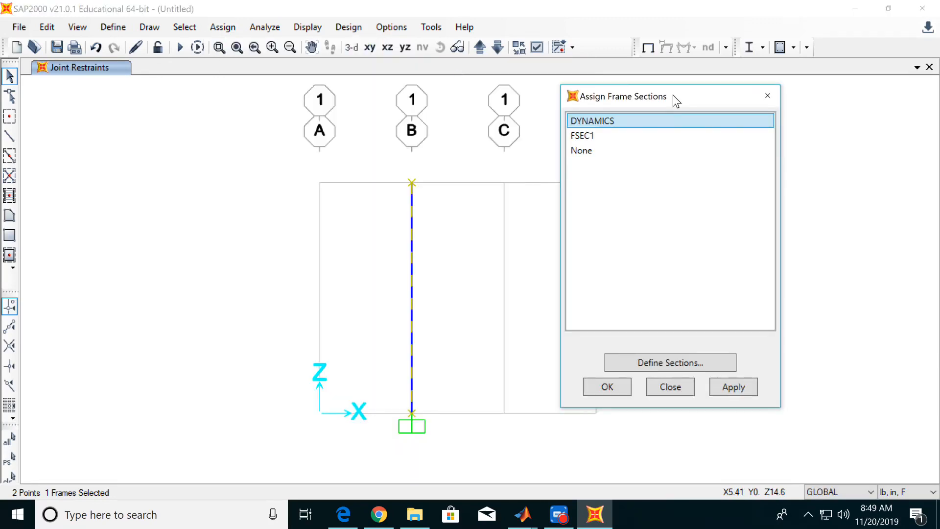
click(734, 375)
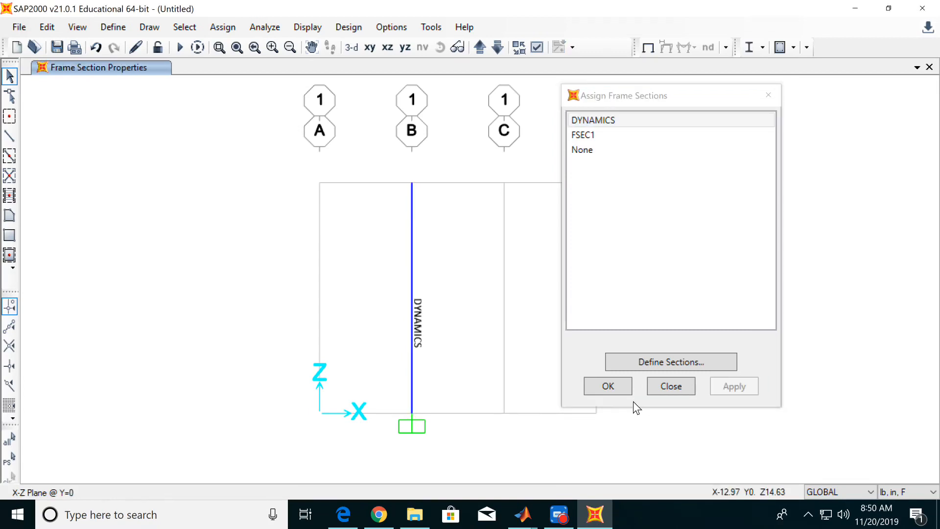
click(602, 386)
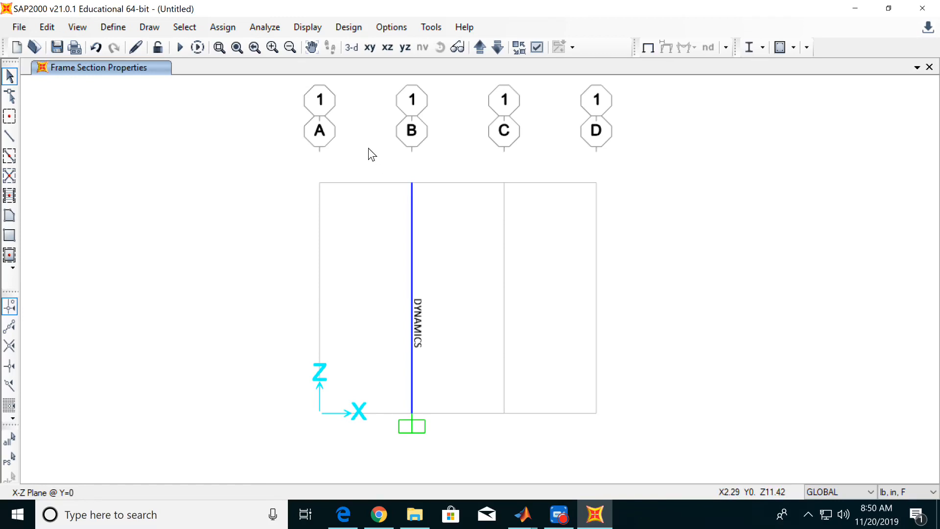
Start a joint mass assignment for the member's top joint, specified as weight in the GLOBAL coordinate system.
drag(397, 177, 465, 233)
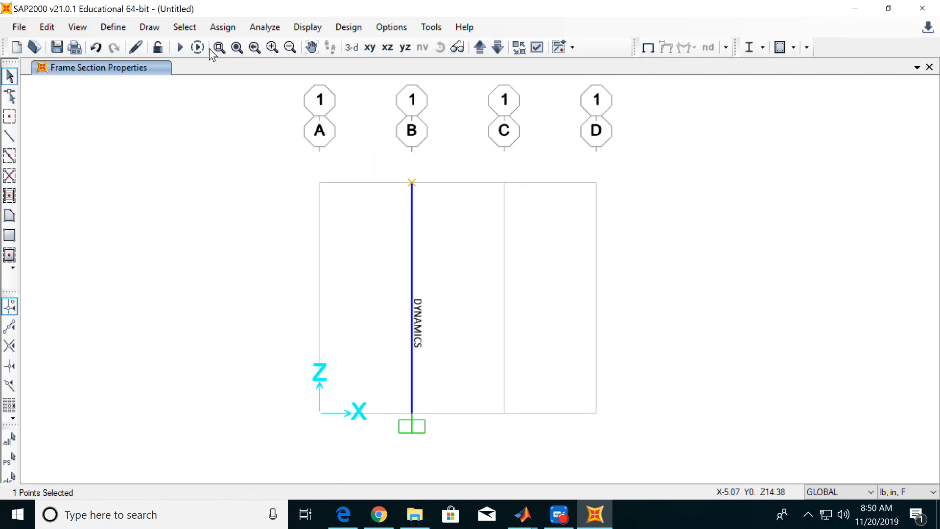
click(219, 32)
mouse_move(234, 49)
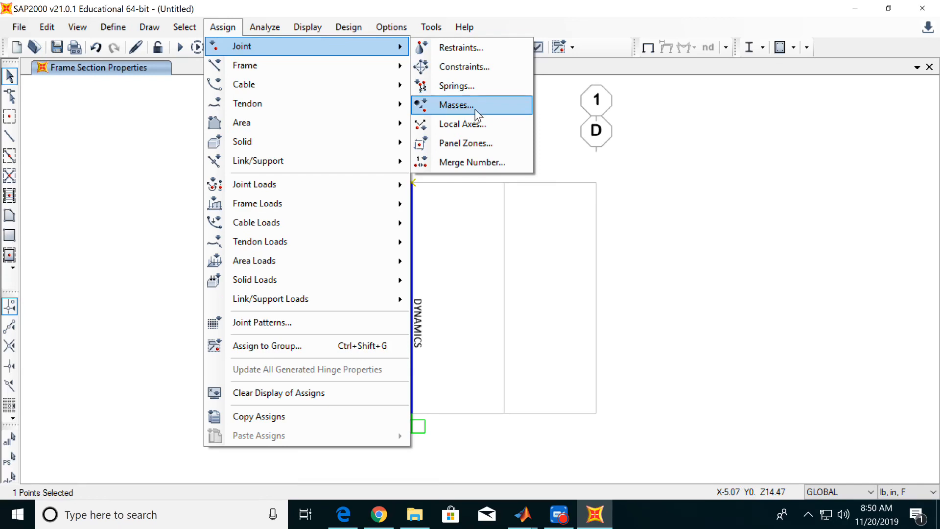
click(476, 112)
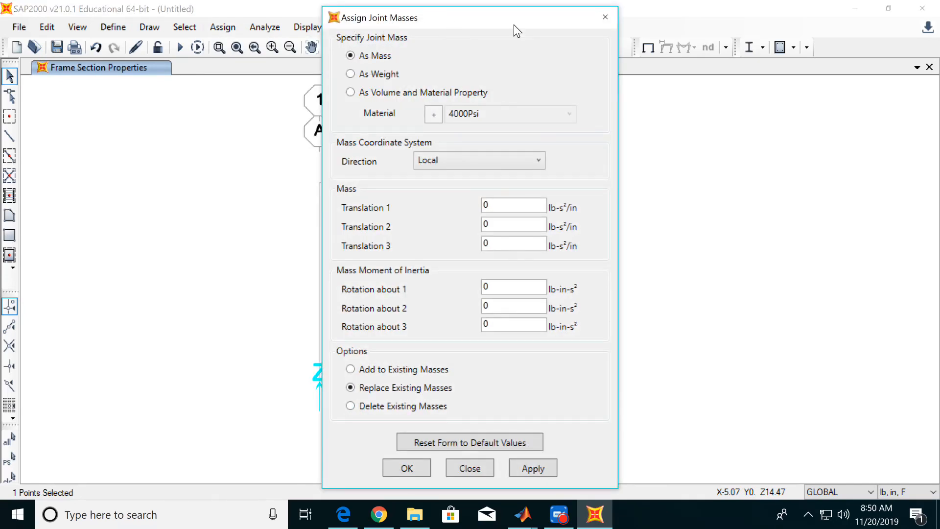
drag(513, 24, 610, 15)
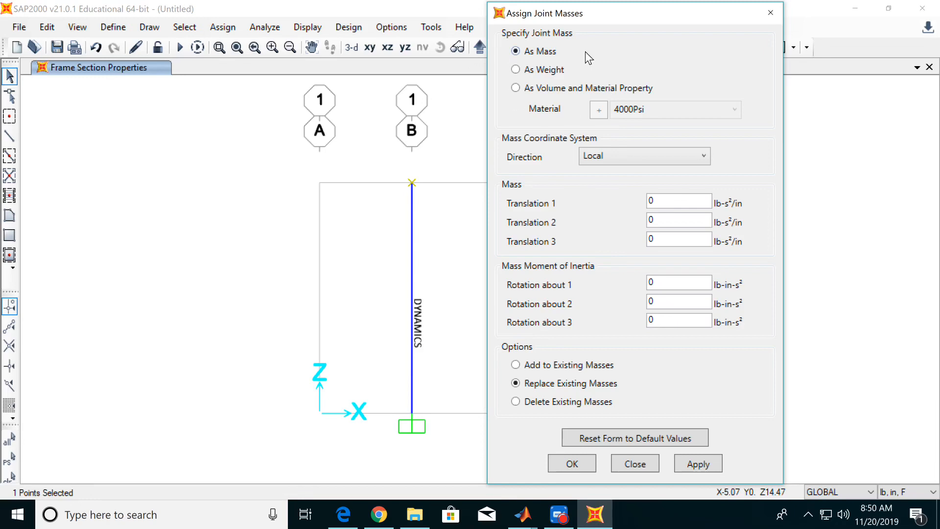
click(535, 70)
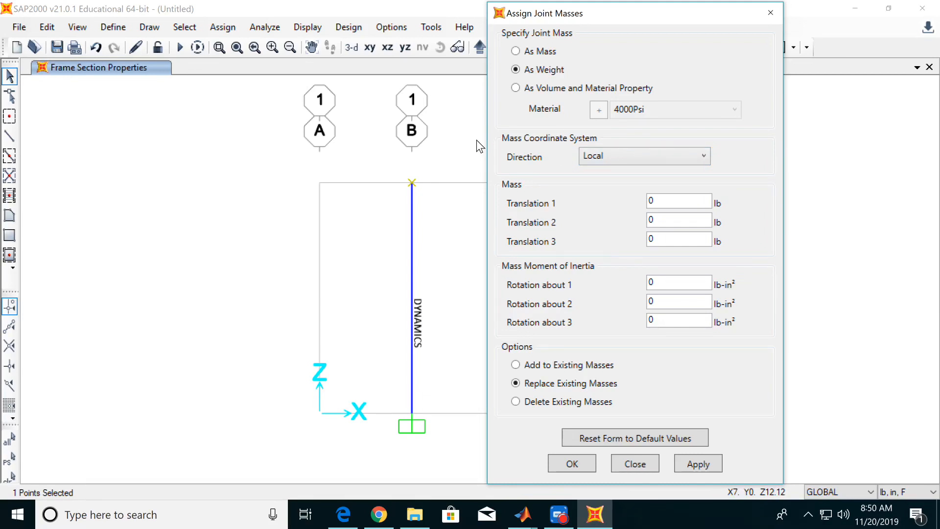
click(618, 158)
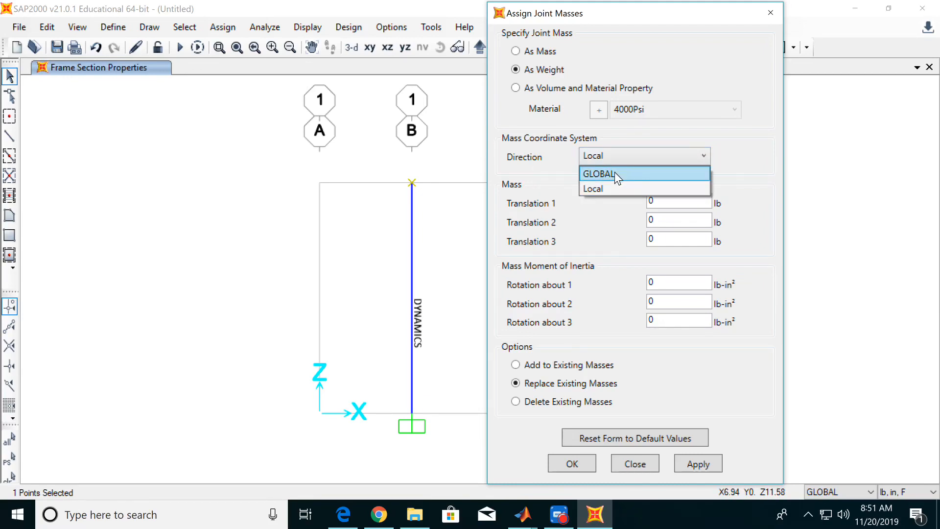
click(616, 174)
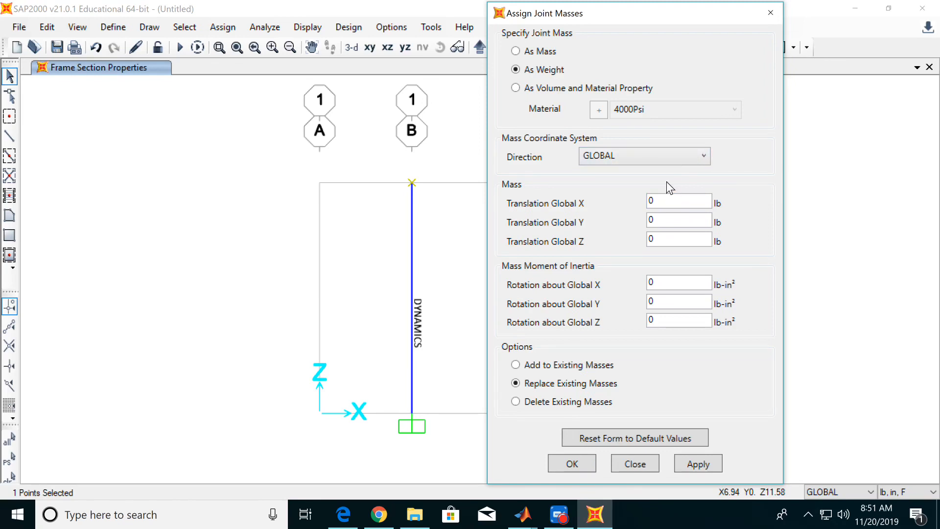
Assign the top joint a mass of 0.3 lb in the Global X translation, replacing existing masses.
click(662, 201)
key(BackSpace)
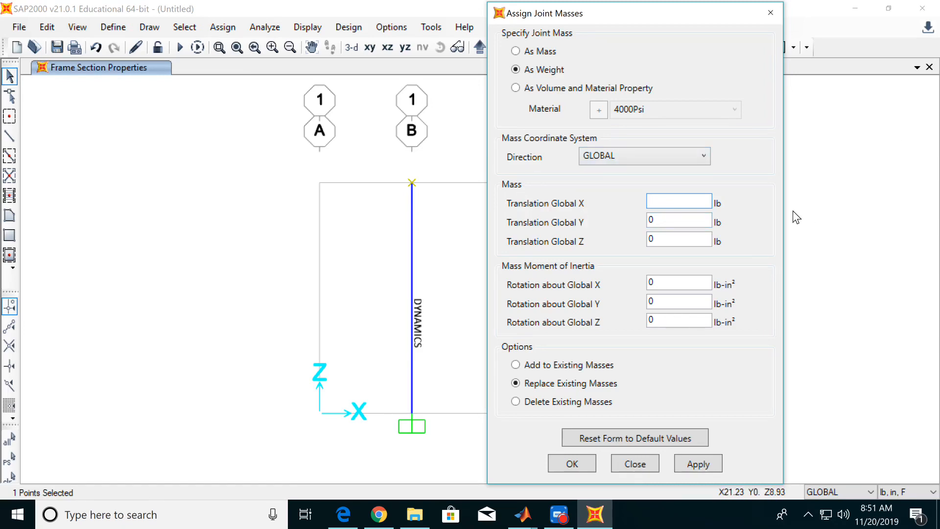
text(0.23)
key(BackSpace)
key(BackSpace)
text(3)
click(699, 463)
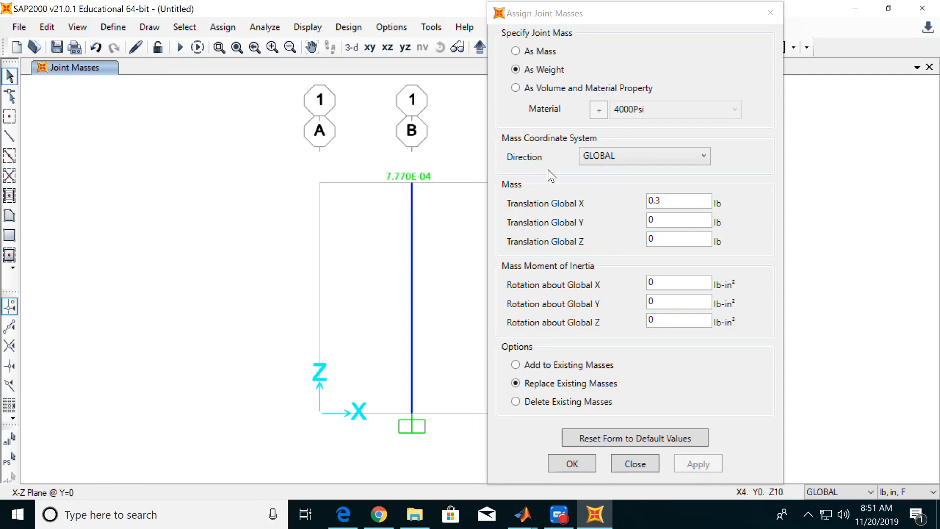
click(571, 465)
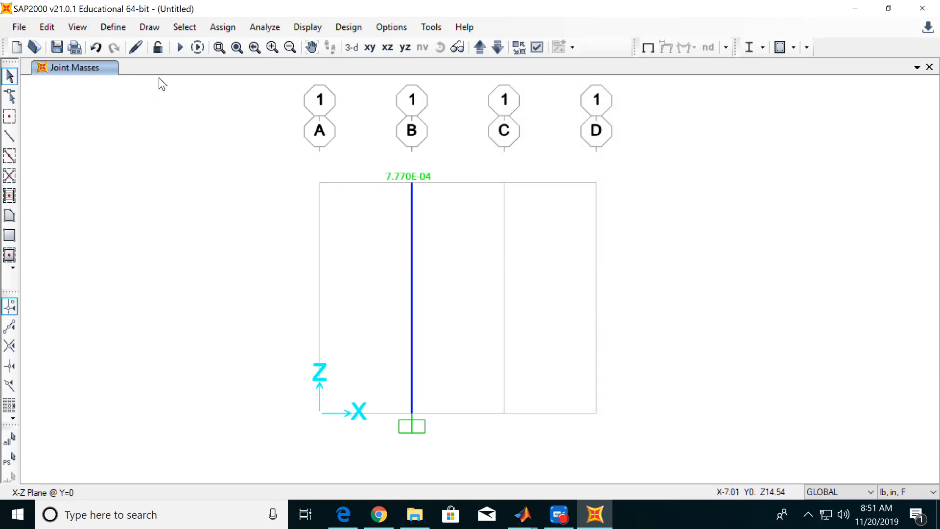
Exclude the DEAD load case from the analysis and run only the MODAL case.
click(178, 48)
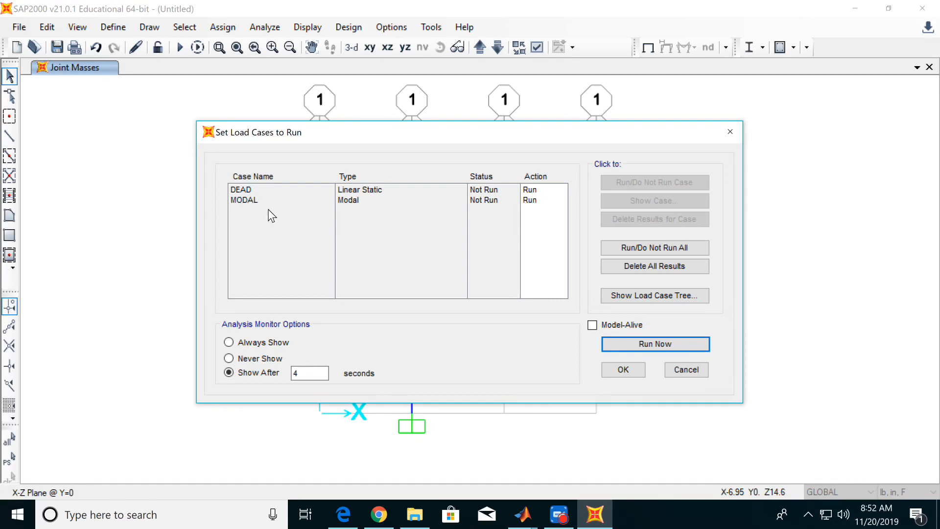
click(241, 191)
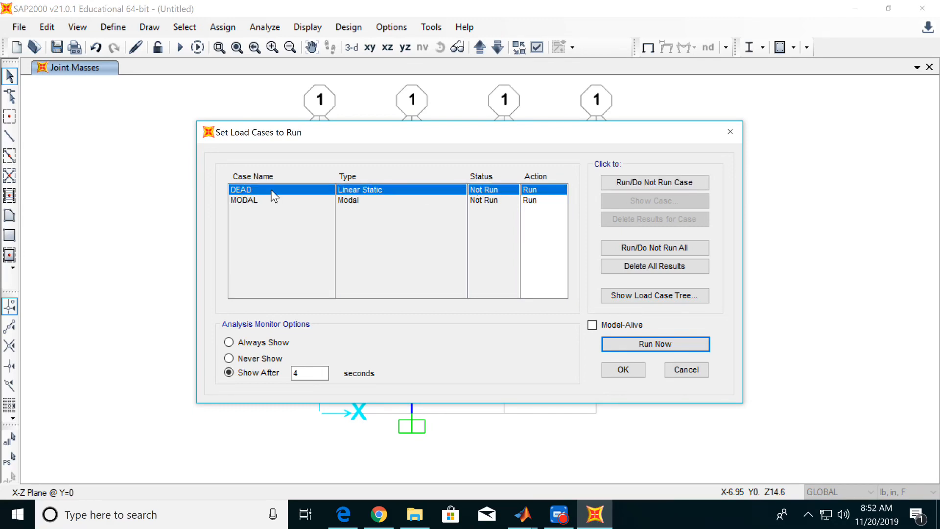
click(623, 185)
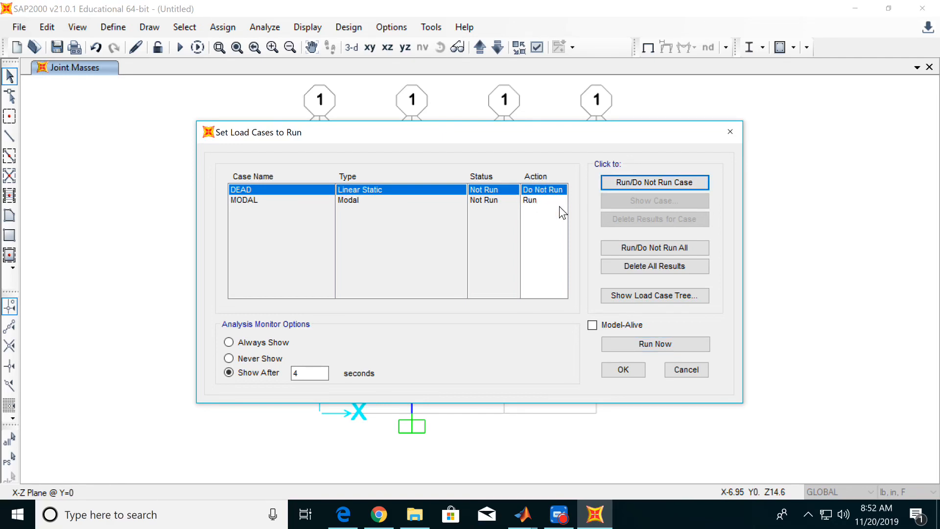
click(263, 200)
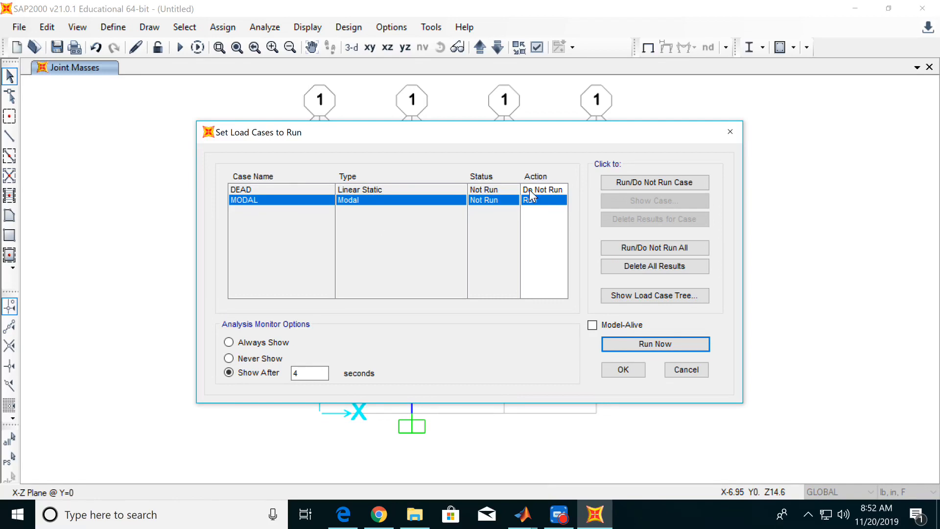
click(646, 343)
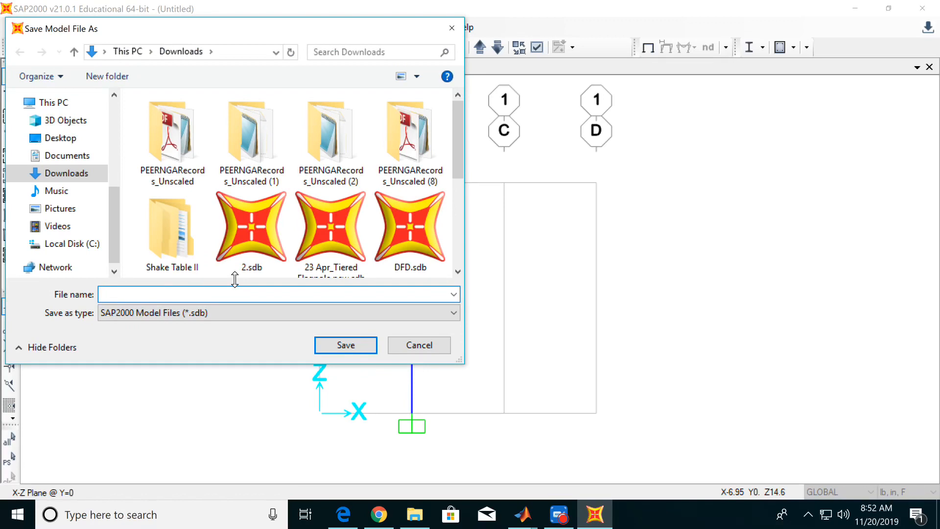
Save the model file as DYNAMICSFINAL in the Downloads folder so the analysis can run.
text(DYN)
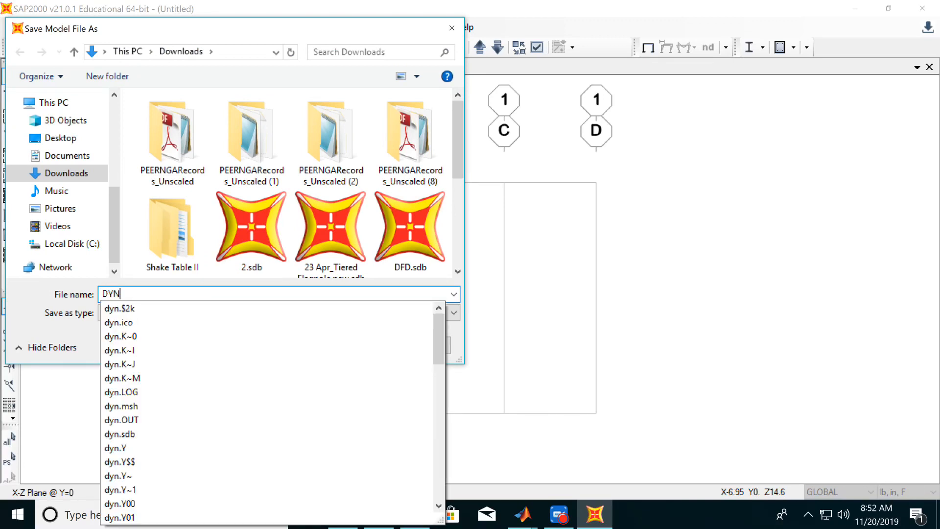
text(AMICS)
key(Return)
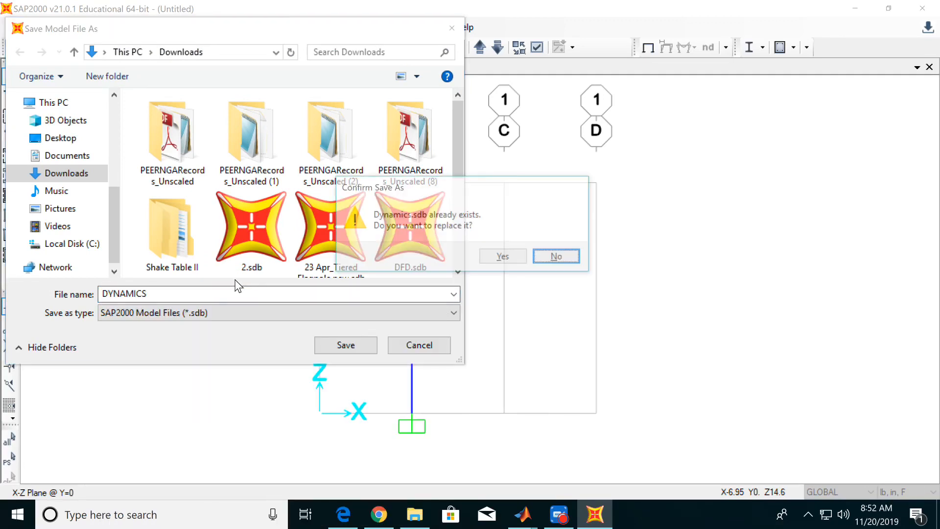
click(559, 259)
click(325, 294)
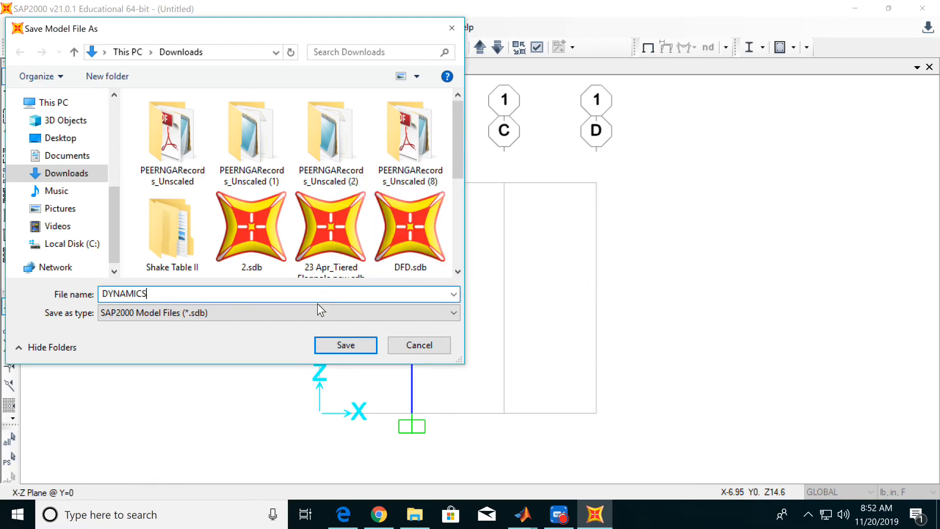
text(FINAL)
key(Return)
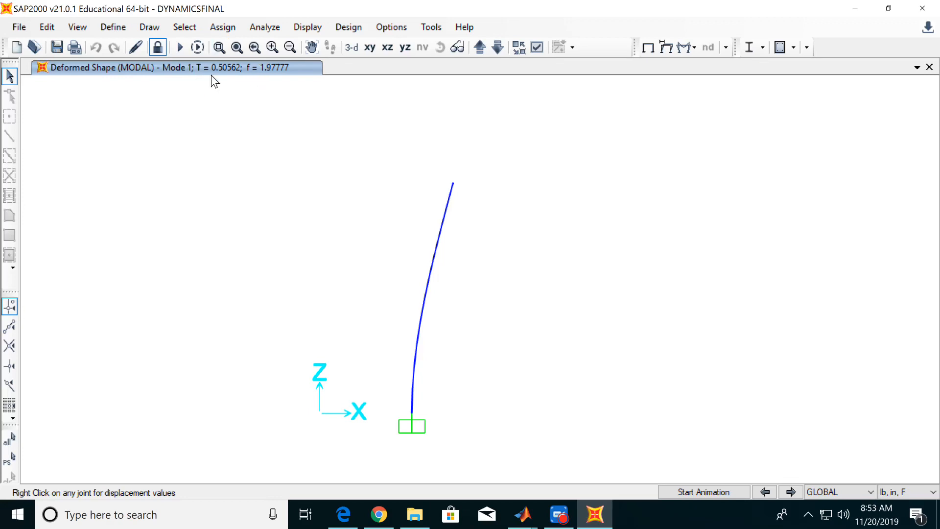
Display the Modal Information result tables from the analysis's Structure Output.
click(313, 28)
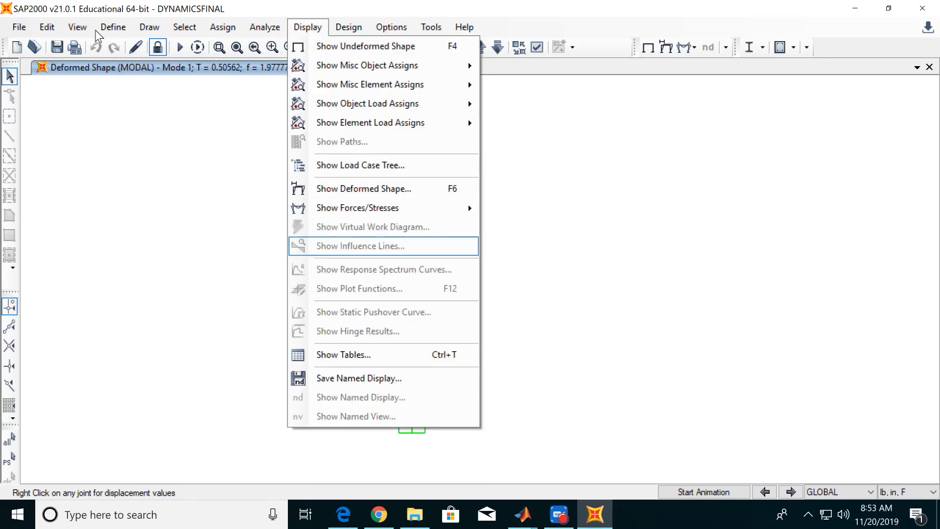
click(169, 94)
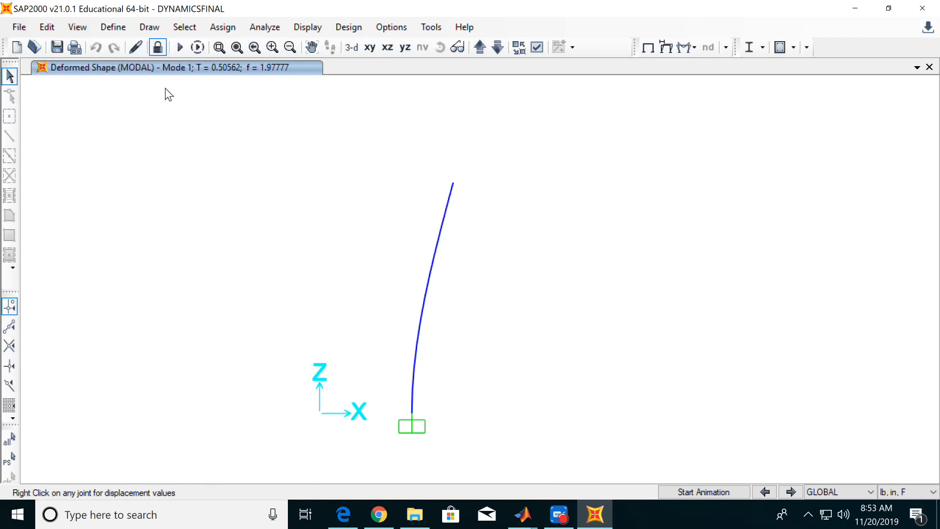
click(308, 27)
click(343, 354)
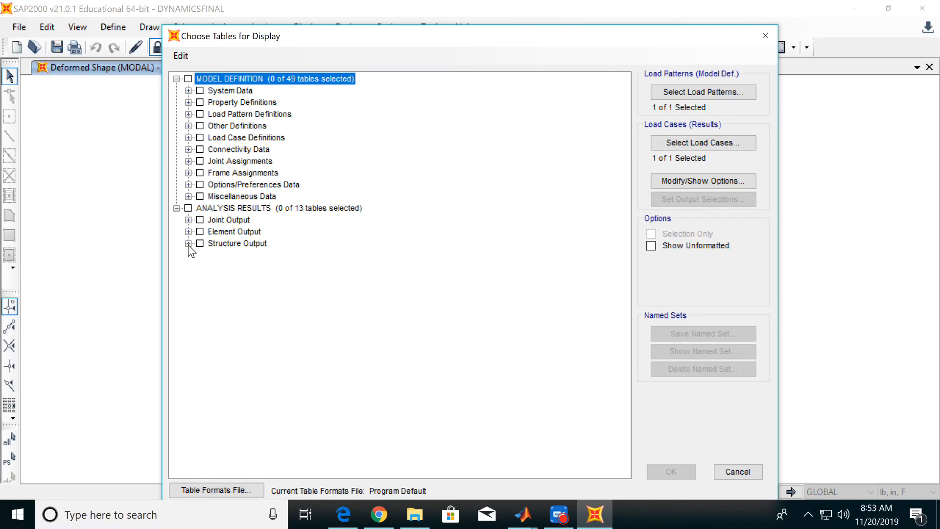
click(188, 243)
click(212, 266)
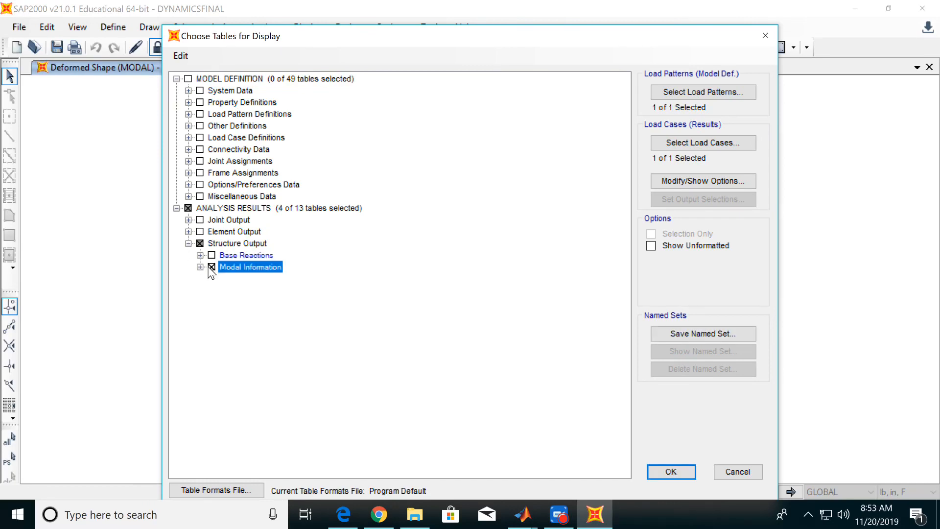
click(671, 472)
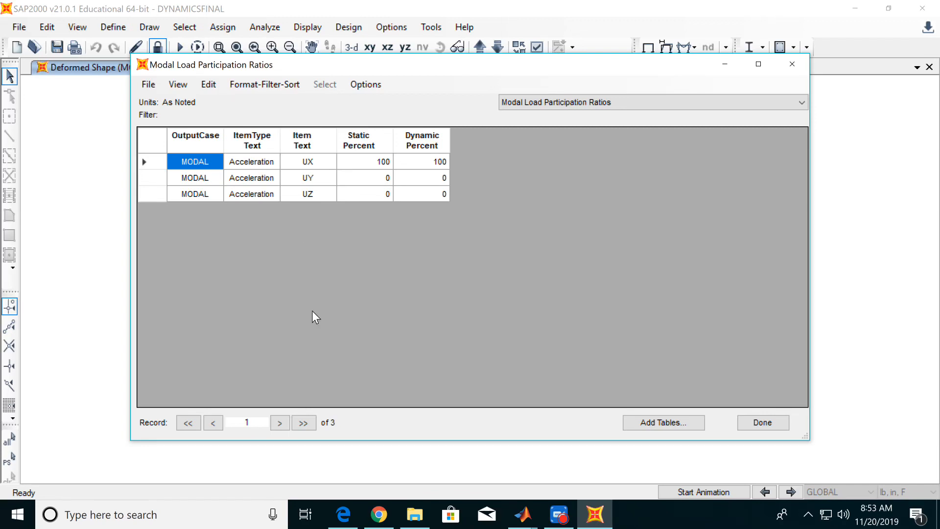
View the Modal Participating Mass Ratios table, followed by the Modal Periods And Frequencies table.
click(636, 101)
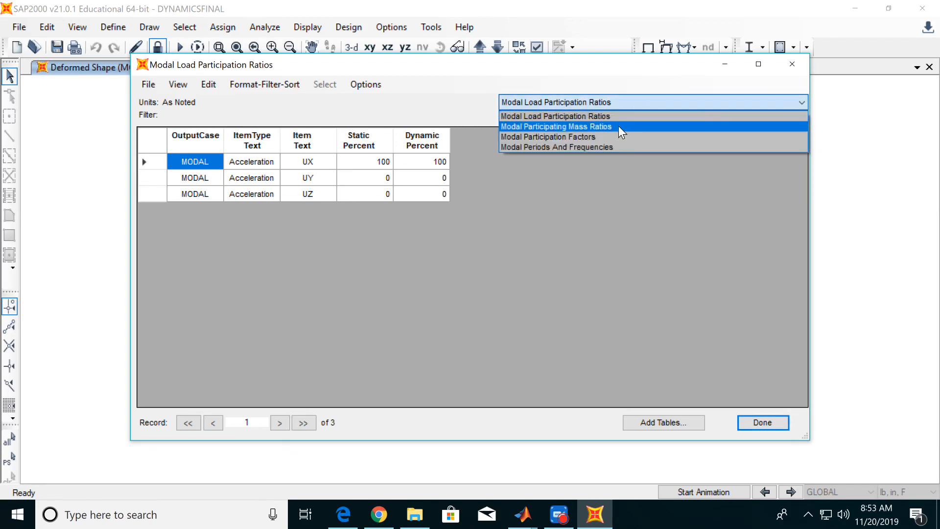
click(619, 126)
click(617, 104)
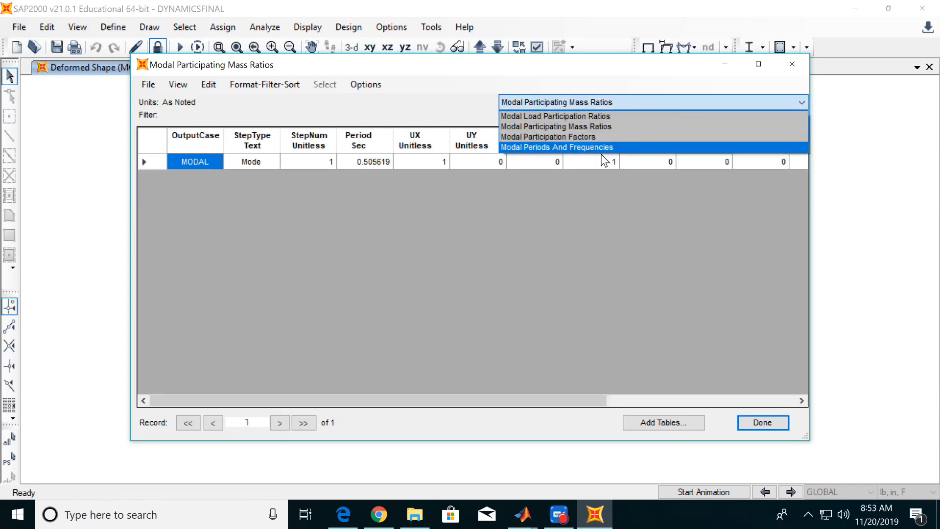
click(613, 147)
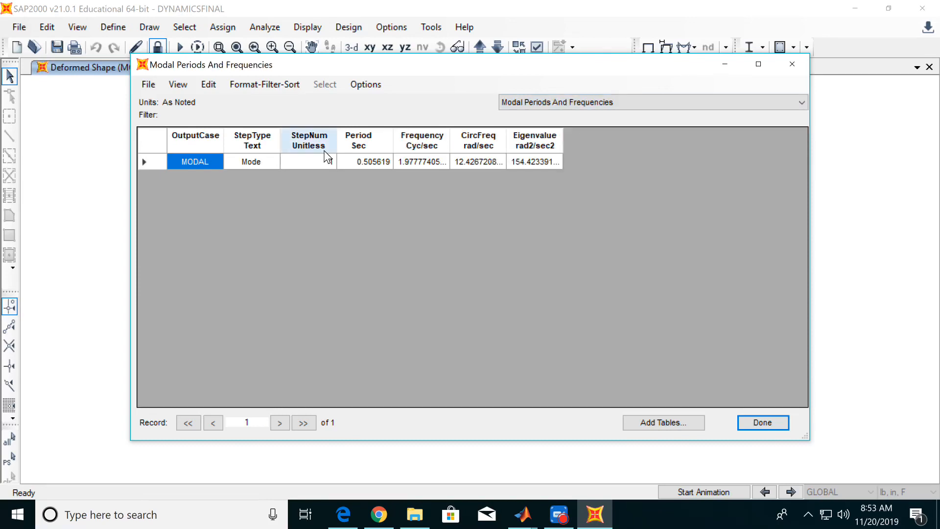